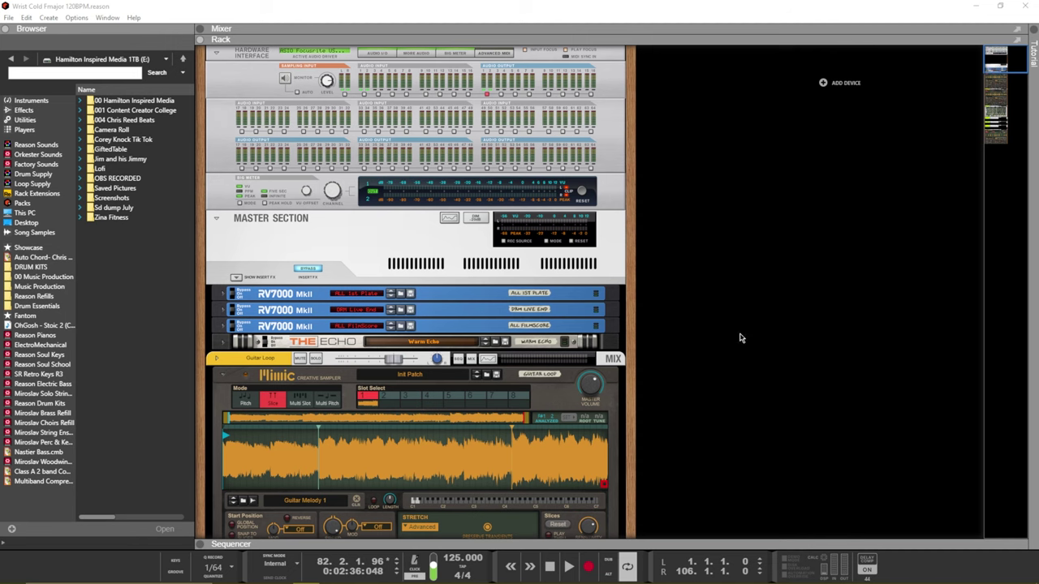
Show the main mixer and examine the master strip from the compressor and FX sends down to the master fader and control room output
{"action": "left_click_drag", "start_coordinate": [1006, 77], "coordinate": [981, 66]}
{"action": "left_click", "coordinate": [738, 248]}
{"action": "key", "text": "F5"}
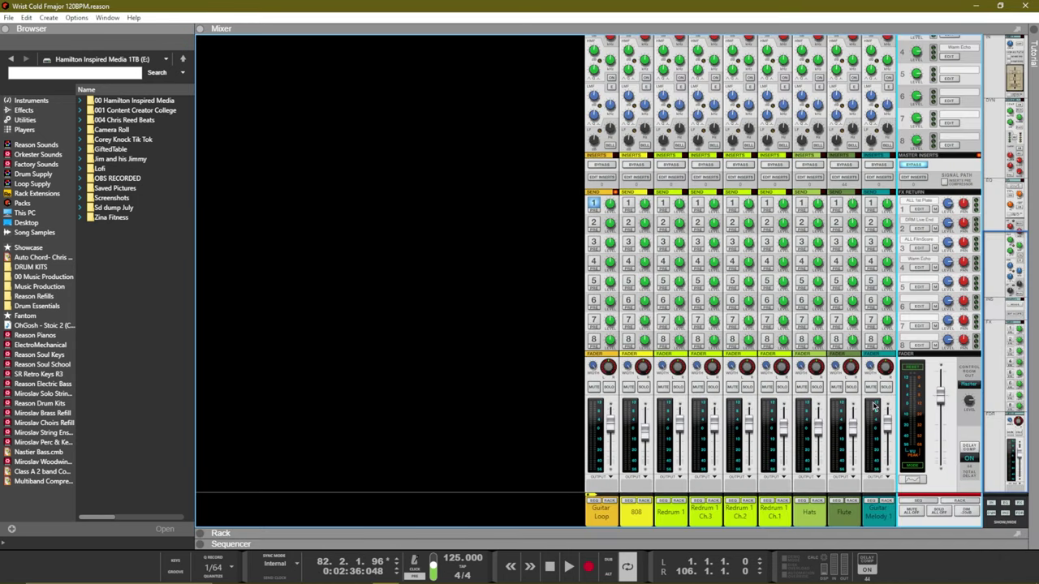
{"action": "scroll", "coordinate": [969, 397], "scroll_direction": "up", "scroll_amount": 5}
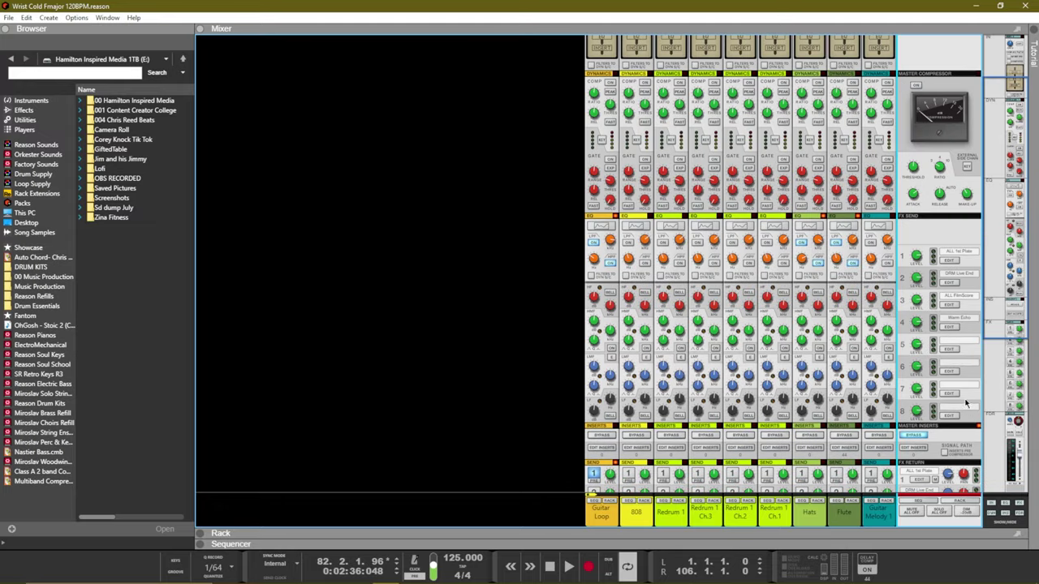
{"action": "scroll", "coordinate": [928, 212], "scroll_direction": "down", "scroll_amount": 5}
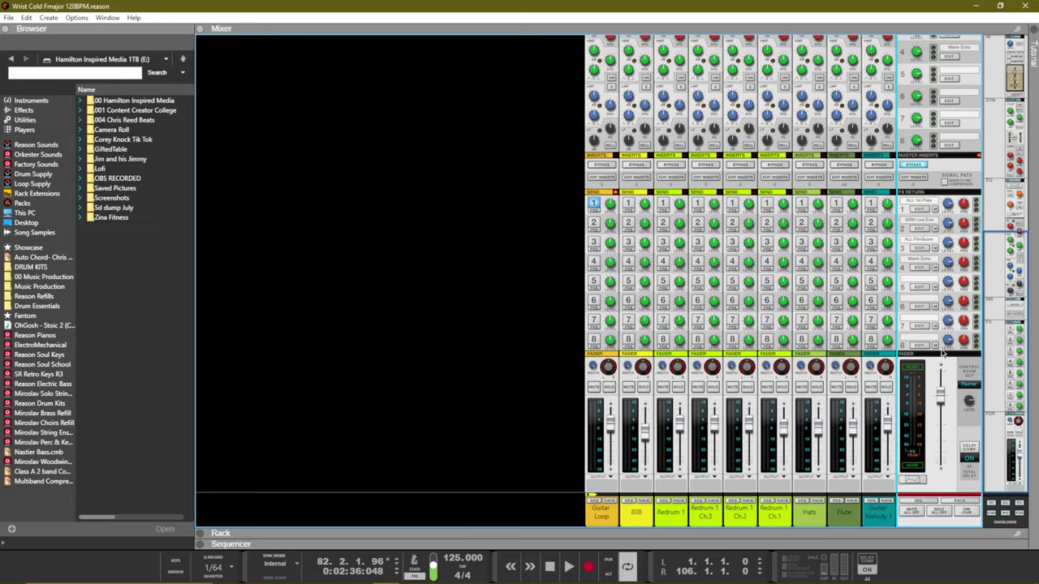
{"action": "scroll", "coordinate": [937, 350], "scroll_direction": "up", "scroll_amount": 2}
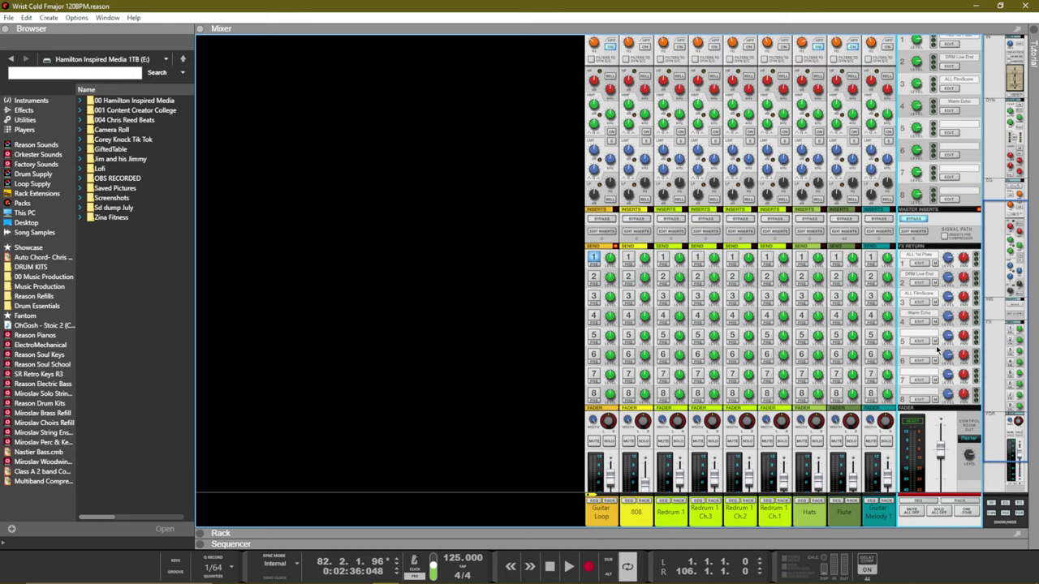
{"action": "scroll", "coordinate": [938, 351], "scroll_direction": "up", "scroll_amount": 10}
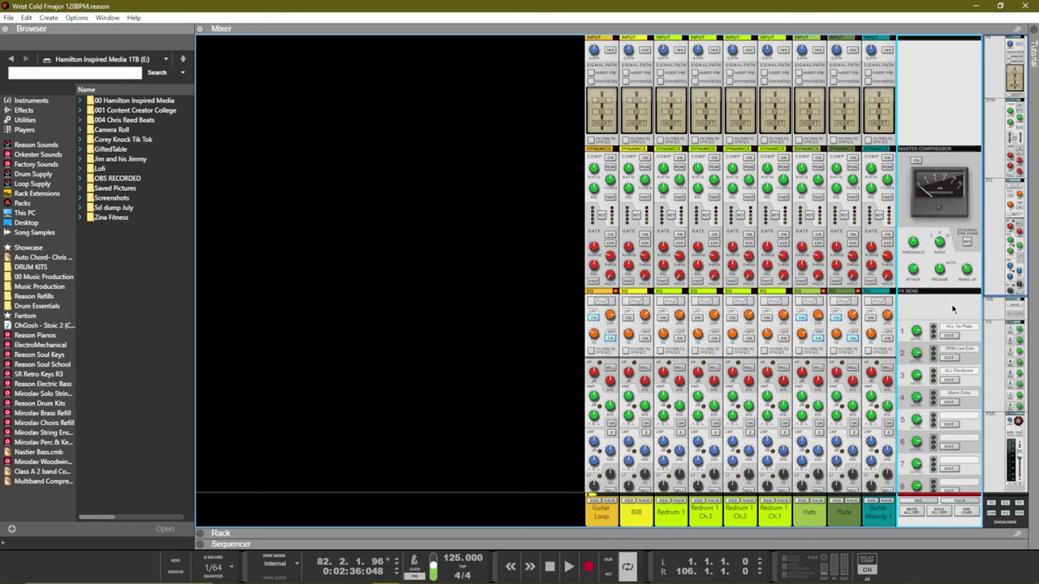
{"action": "scroll", "coordinate": [951, 312], "scroll_direction": "down", "scroll_amount": 10}
{"action": "scroll", "coordinate": [950, 317], "scroll_direction": "up", "scroll_amount": 7}
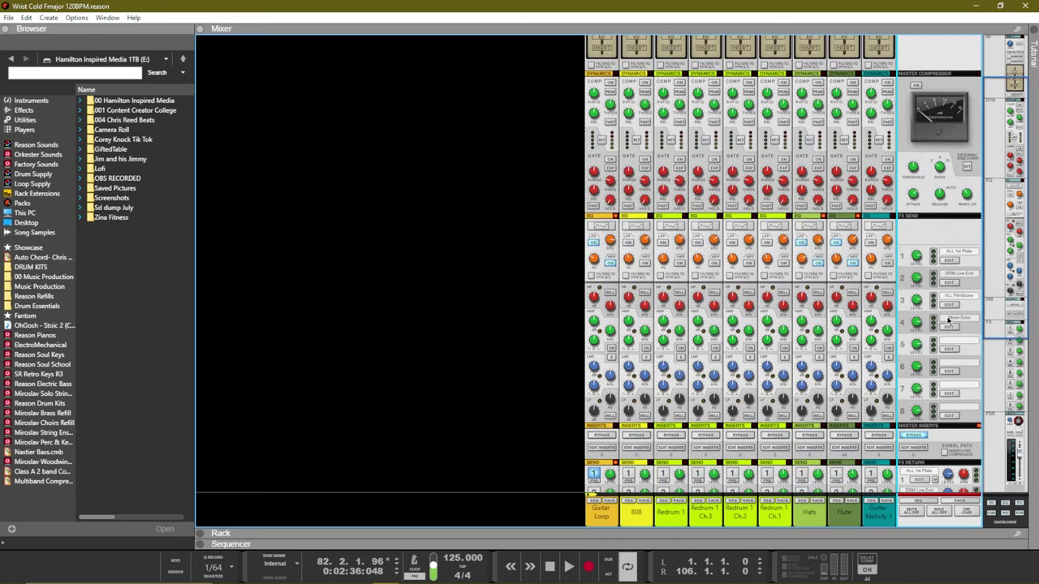
{"action": "scroll", "coordinate": [948, 321], "scroll_direction": "up", "scroll_amount": 3}
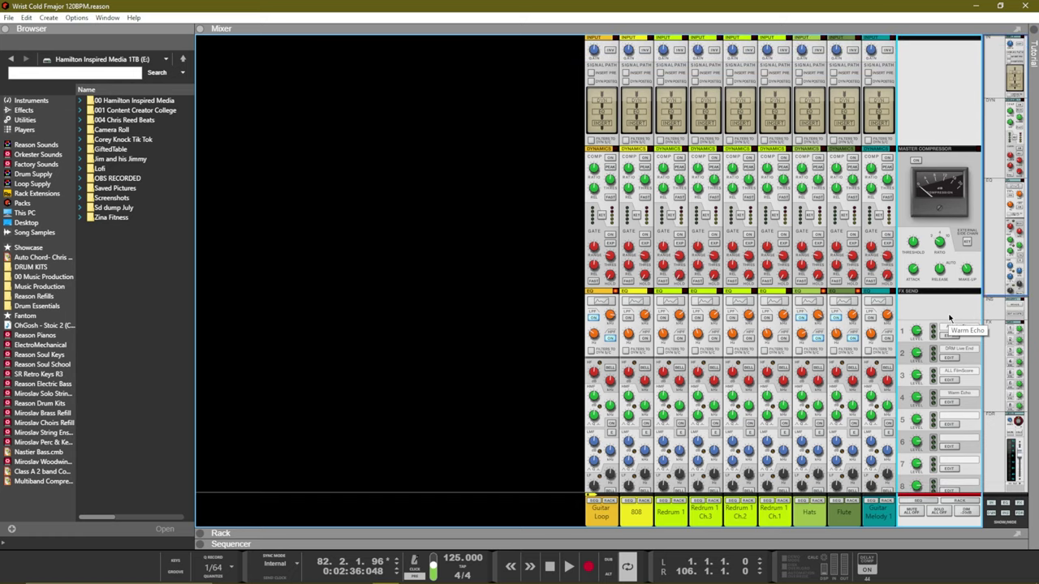
{"action": "scroll", "coordinate": [949, 319], "scroll_direction": "down", "scroll_amount": 12}
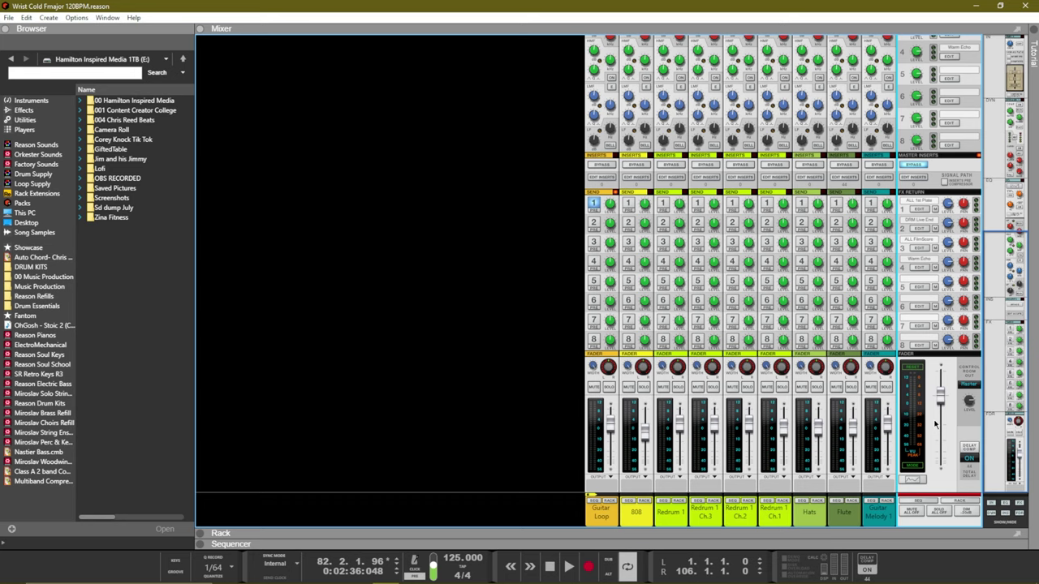
{"action": "scroll", "coordinate": [935, 424], "scroll_direction": "up", "scroll_amount": 10}
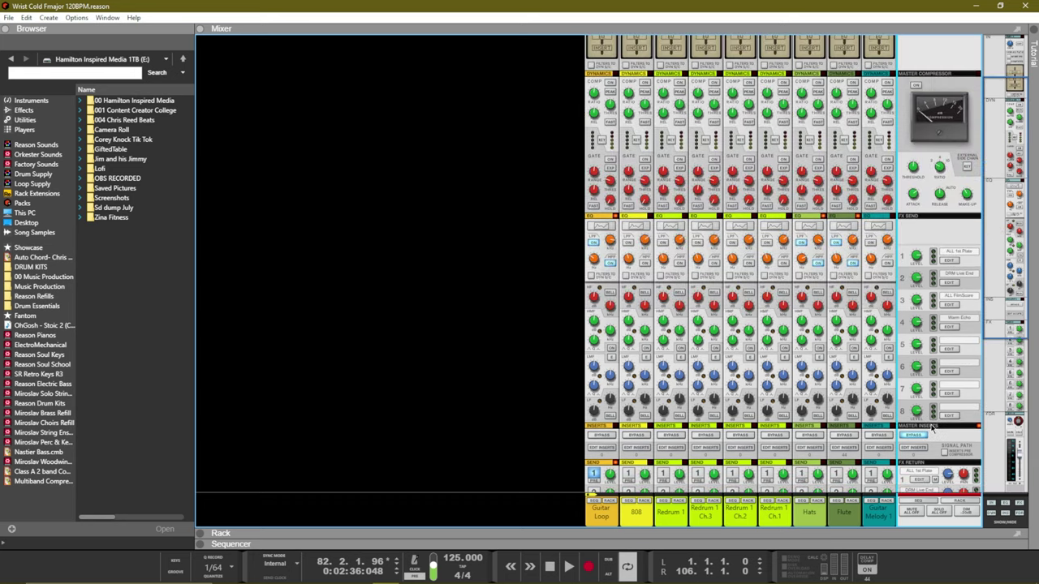
{"action": "scroll", "coordinate": [932, 414], "scroll_direction": "down", "scroll_amount": 8}
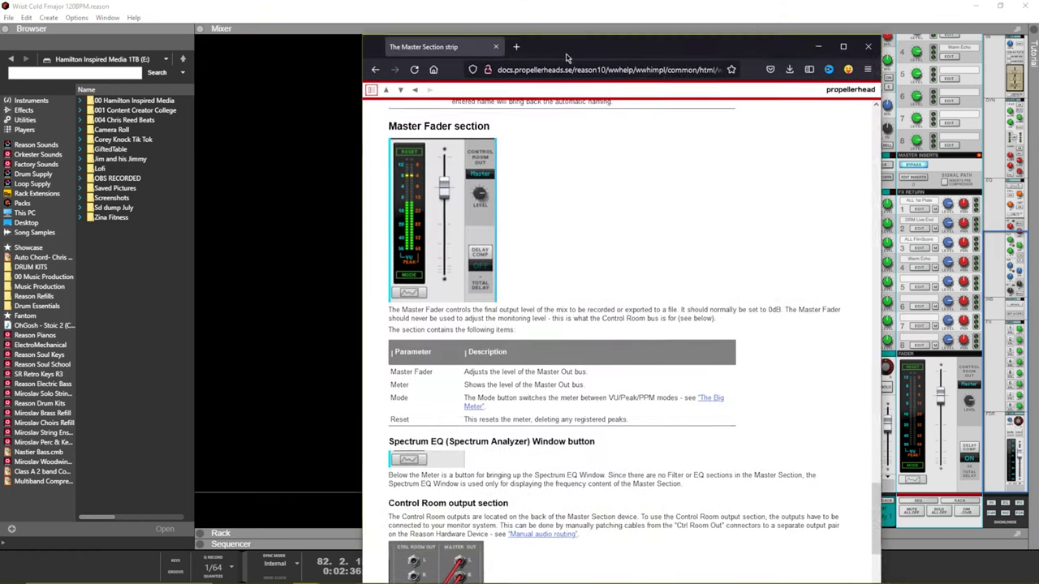
Switch to the web browser and read the Master Fader and Control Room output sections of the Master Section manual page
{"action": "scroll", "coordinate": [410, 340], "scroll_direction": "up", "scroll_amount": 2}
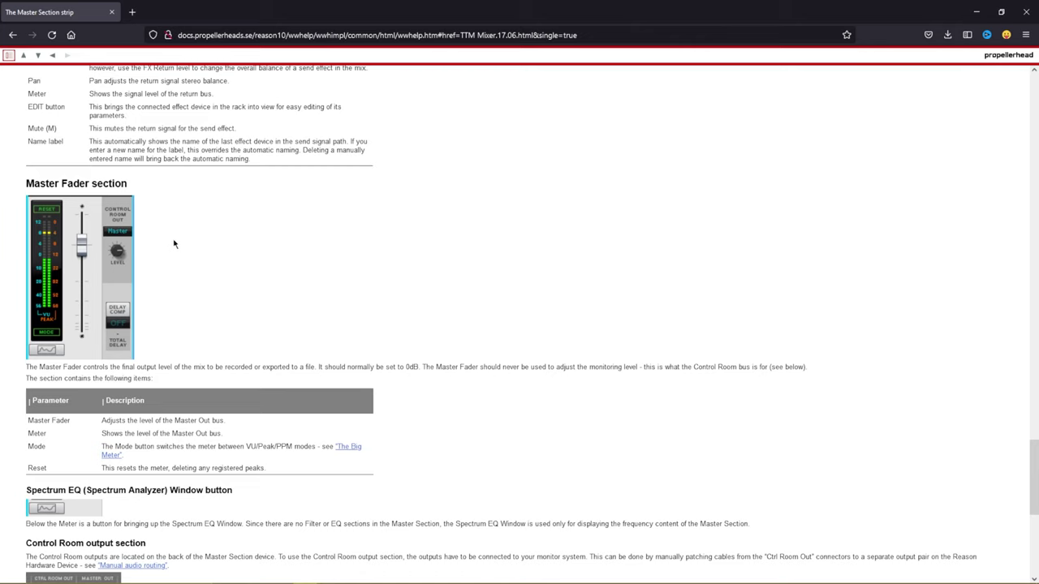
{"action": "scroll", "coordinate": [230, 367], "scroll_direction": "down", "scroll_amount": 3}
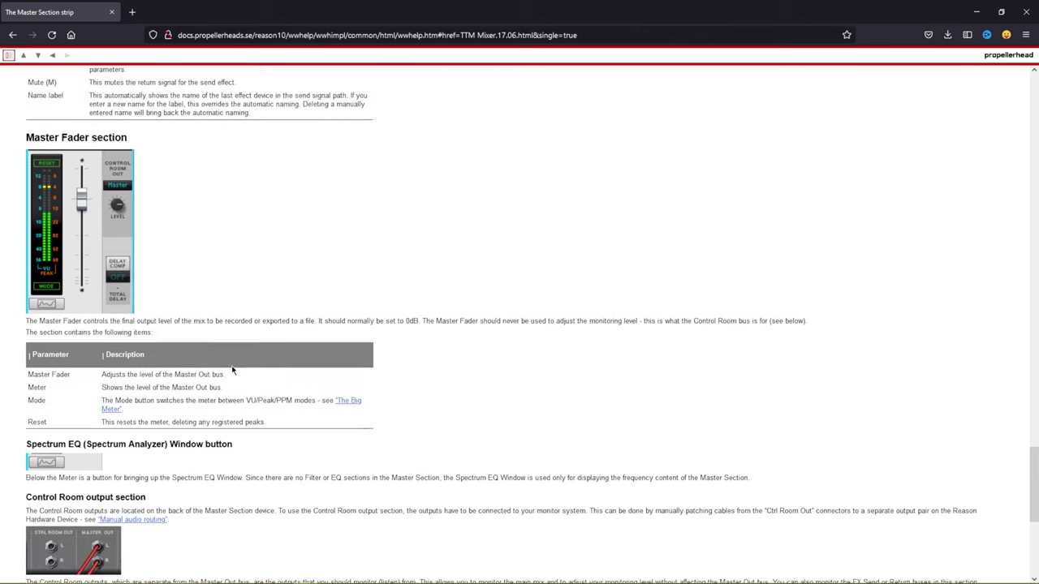
{"action": "scroll", "coordinate": [228, 370], "scroll_direction": "down", "scroll_amount": 1}
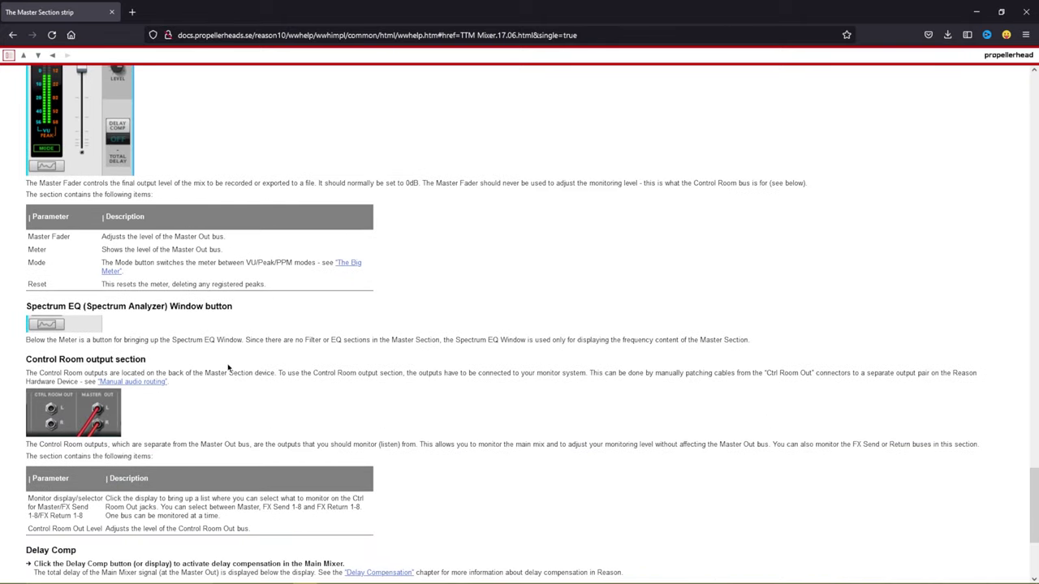
{"action": "left_click_drag", "start_coordinate": [26, 362], "coordinate": [184, 371]}
{"action": "left_click", "coordinate": [185, 368]}
{"action": "key", "text": "super+Down"}
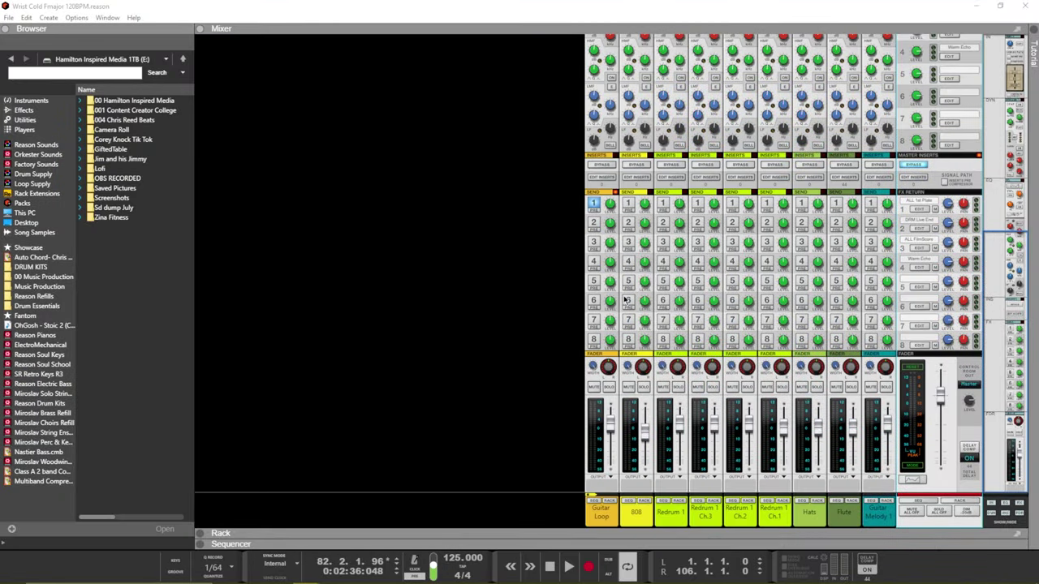
Glance over the mixer's sends and EQs, and read the manual's explanation of how Control Room outputs differ from the Master Out bus
{"action": "scroll", "coordinate": [519, 329], "scroll_direction": "up", "scroll_amount": 3}
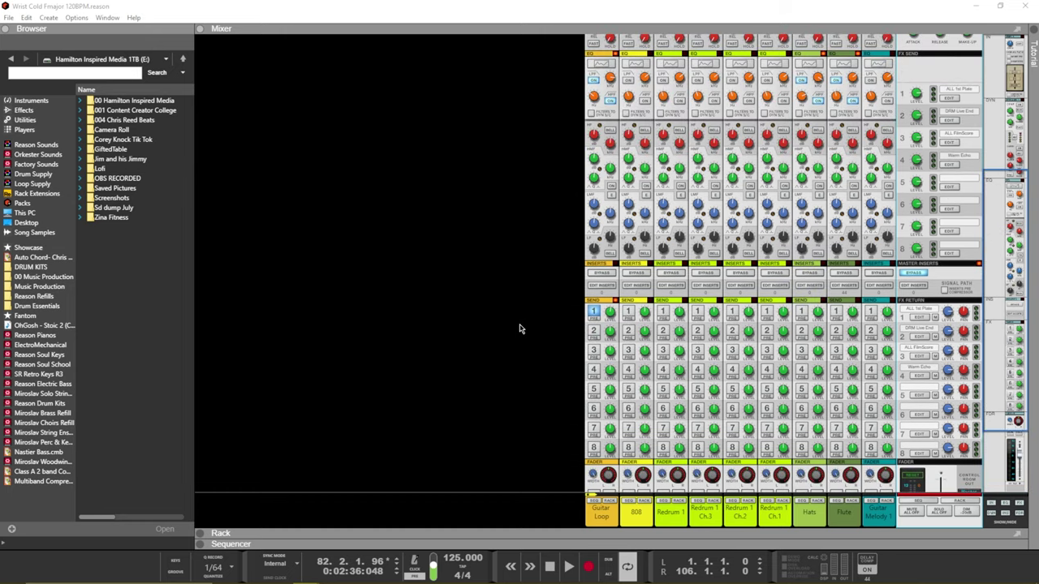
{"action": "scroll", "coordinate": [520, 329], "scroll_direction": "up", "scroll_amount": 3}
{"action": "key", "text": "alt+Tab"}
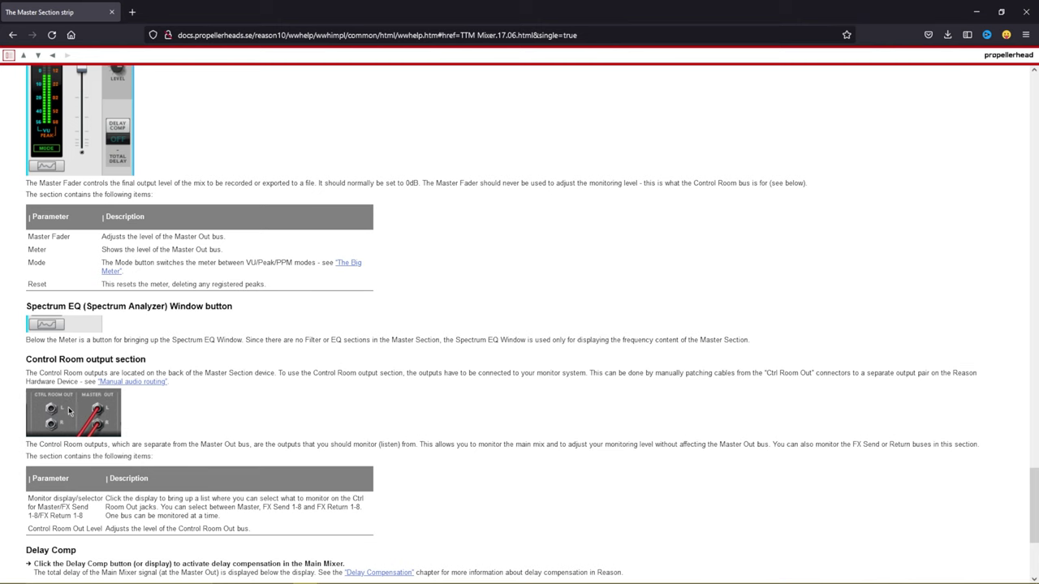
{"action": "scroll", "coordinate": [68, 408], "scroll_direction": "down", "scroll_amount": 1}
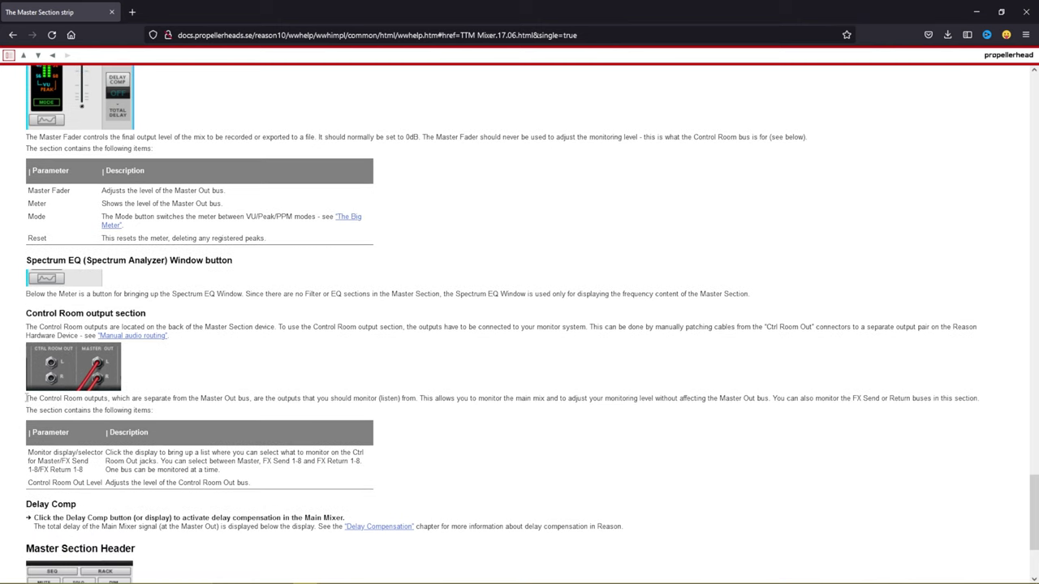
{"action": "left_click_drag", "start_coordinate": [26, 397], "coordinate": [159, 421]}
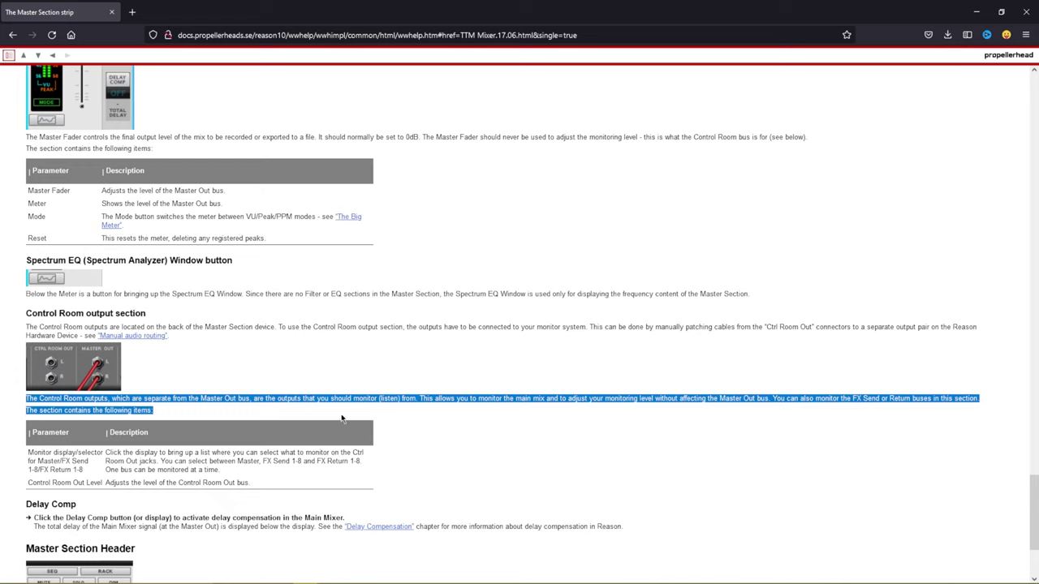
{"action": "left_click", "coordinate": [407, 423]}
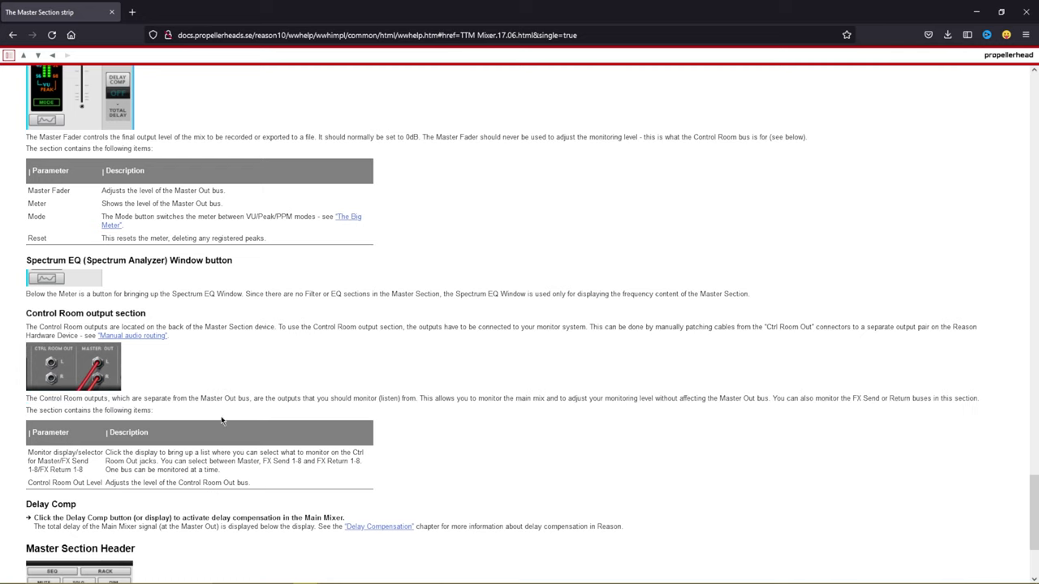
{"action": "key", "text": "alt+Tab"}
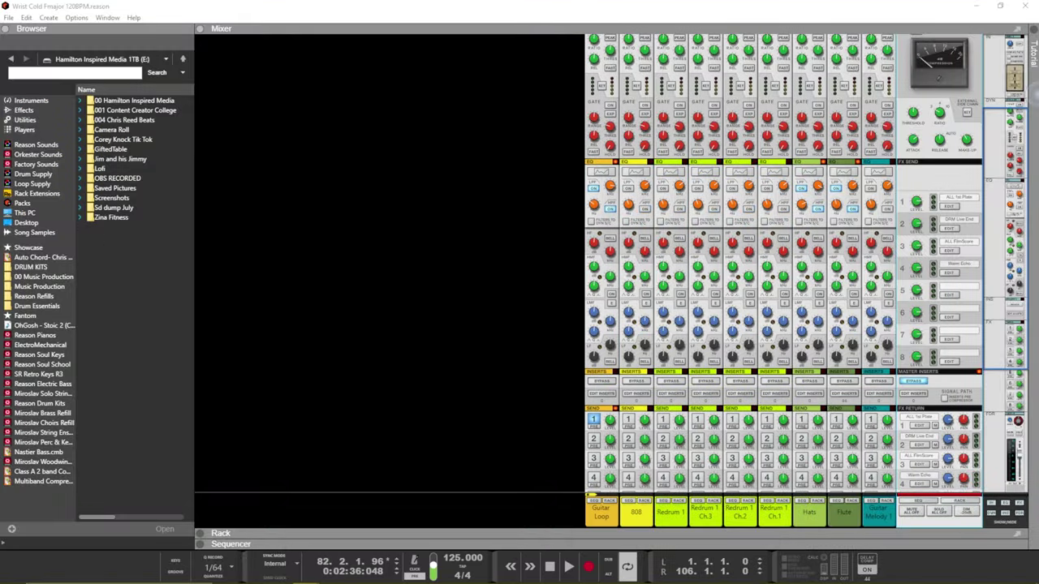
Create a new song from the rack view and show the rear of its rack with the Audio I/O panel expanded
{"action": "key", "text": "F6"}
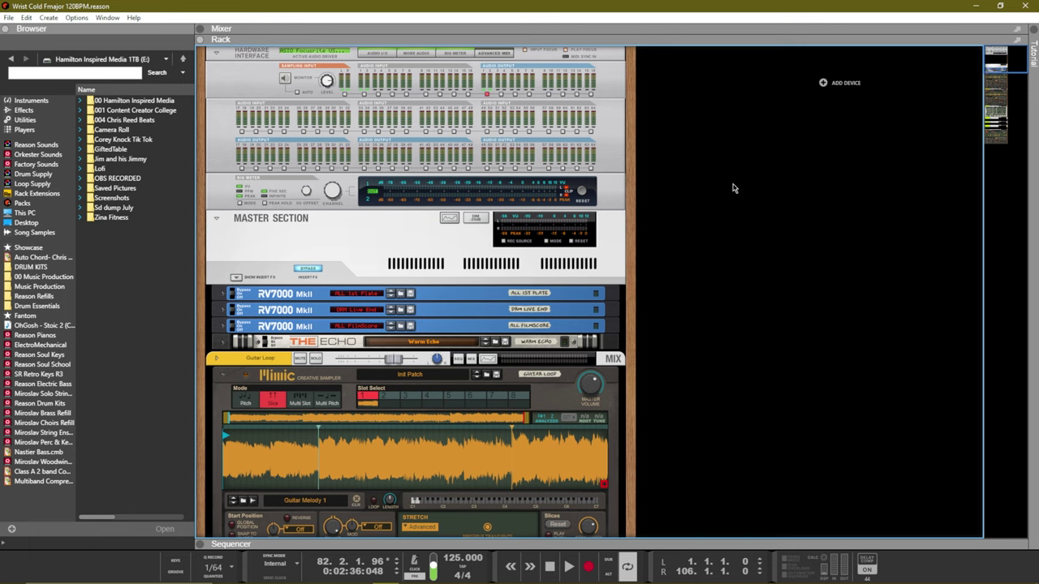
{"action": "left_click", "coordinate": [8, 18]}
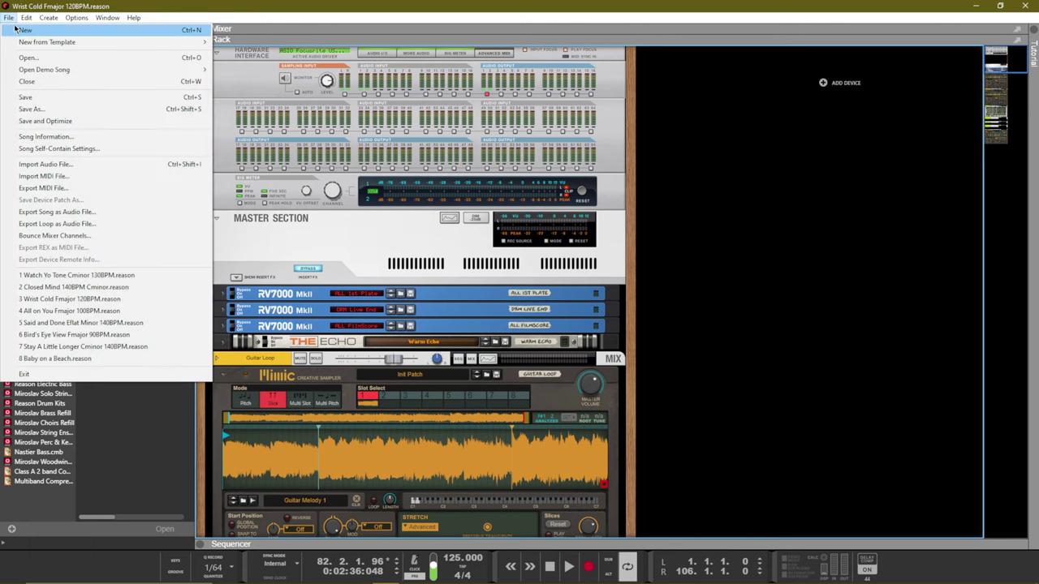
{"action": "key", "text": "Escape"}
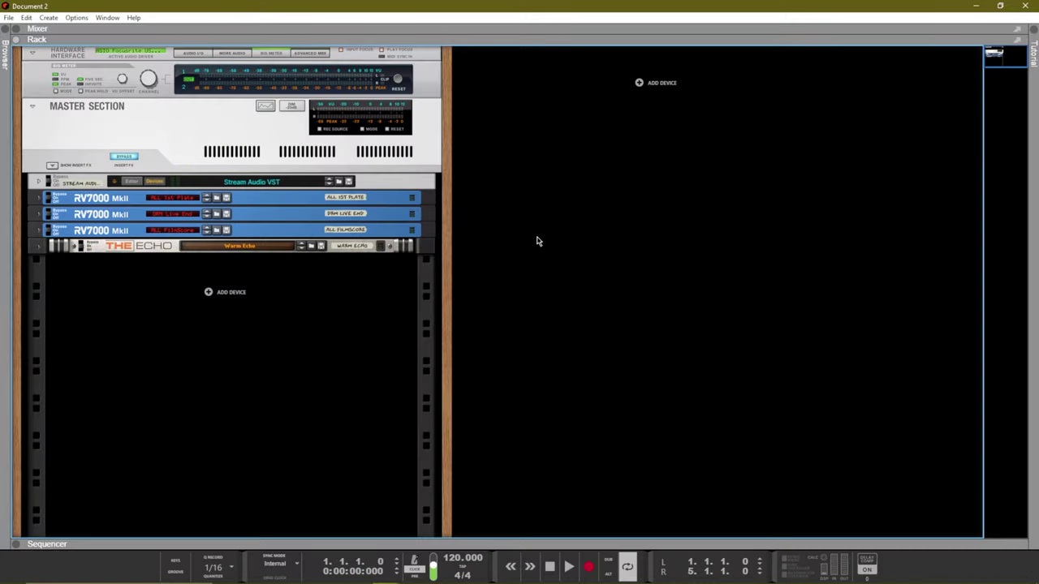
{"action": "key", "text": "Tab"}
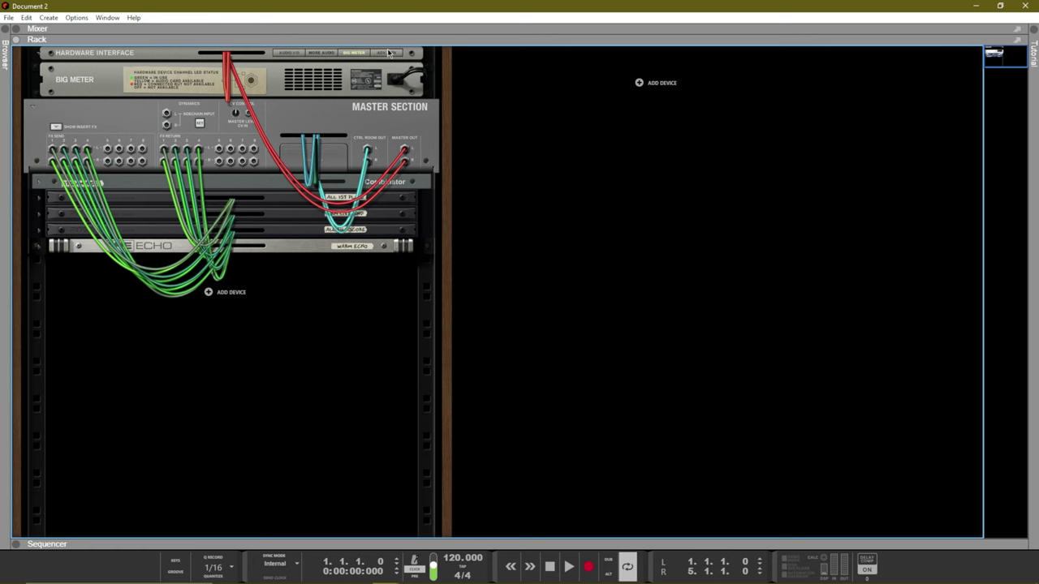
{"action": "left_click", "coordinate": [299, 52]}
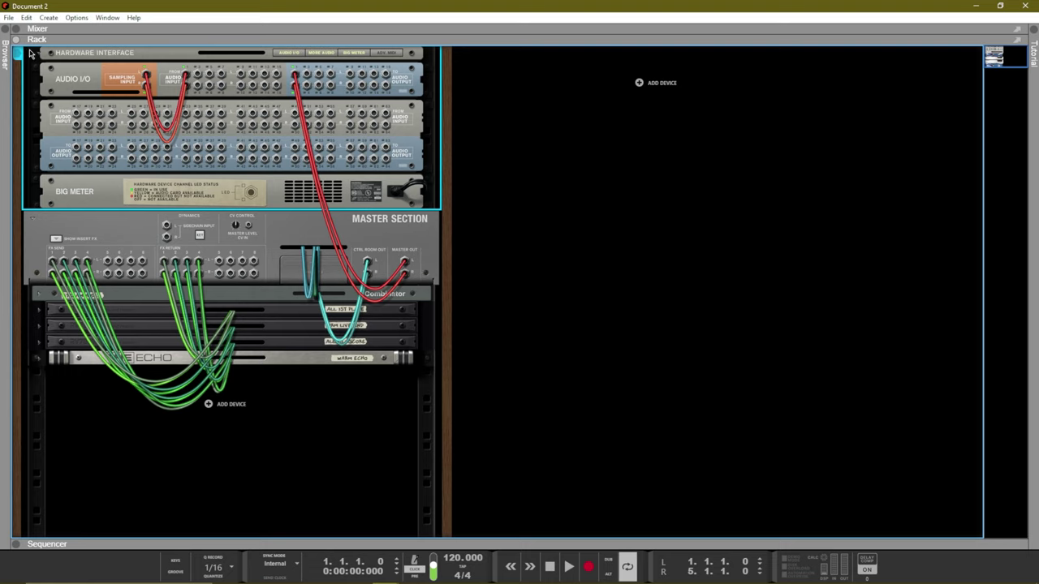
Create a song from the Audio Track Recording template and flip its rack to the rear side
{"action": "left_click", "coordinate": [8, 17]}
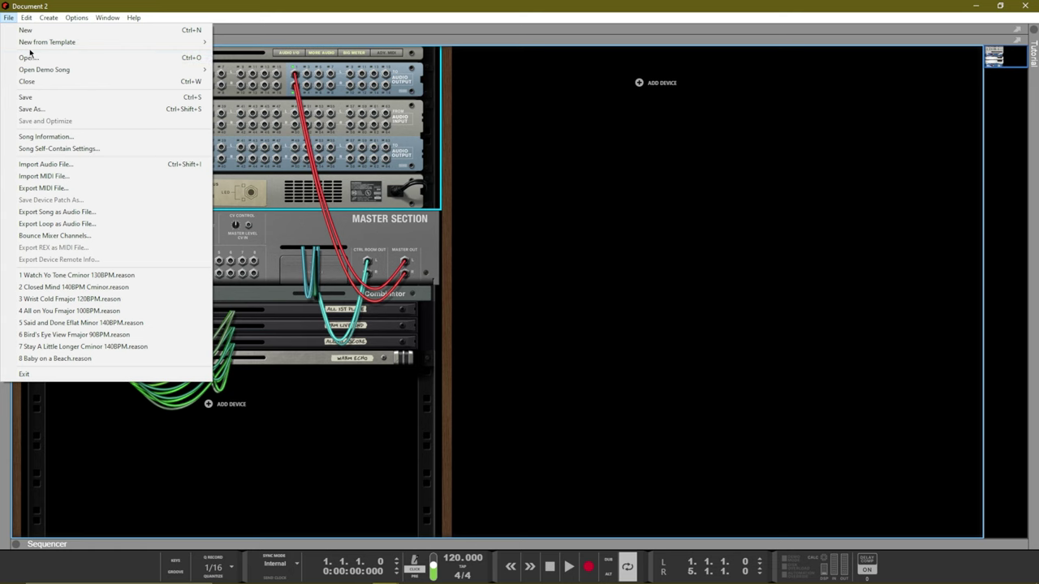
{"action": "mouse_move", "coordinate": [34, 44]}
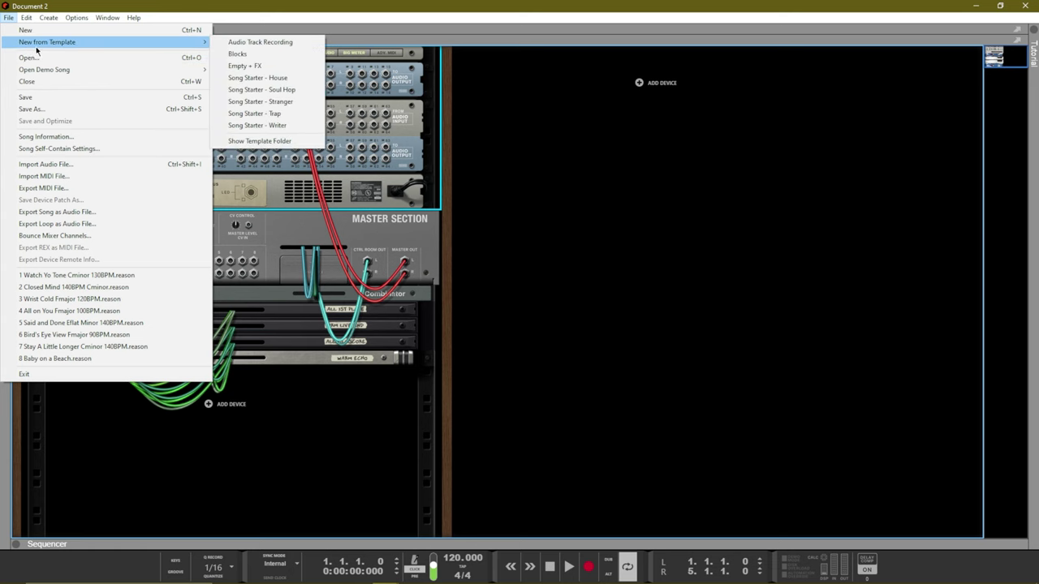
{"action": "left_click", "coordinate": [249, 43]}
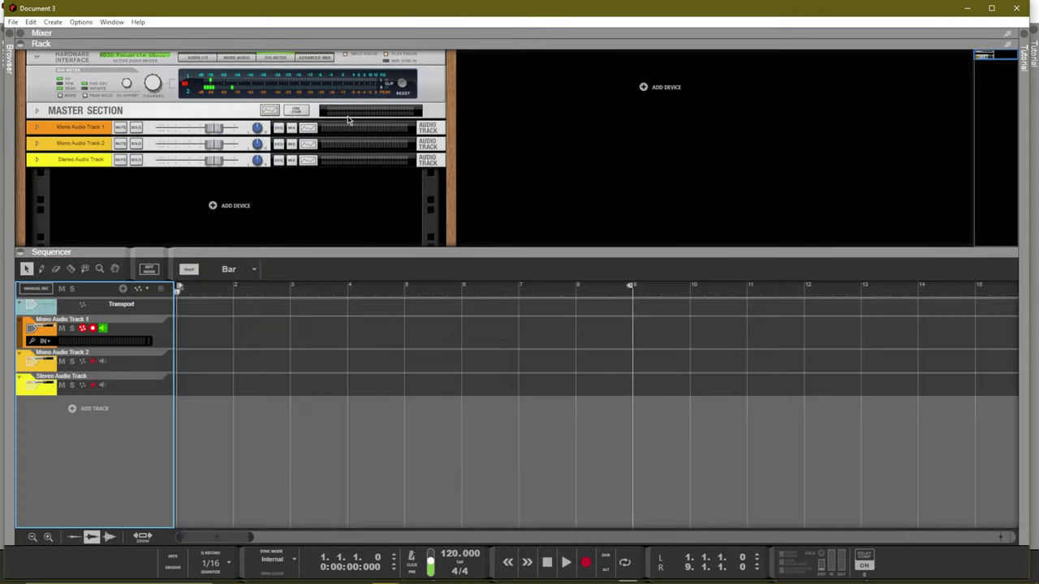
{"action": "key", "text": "Tab"}
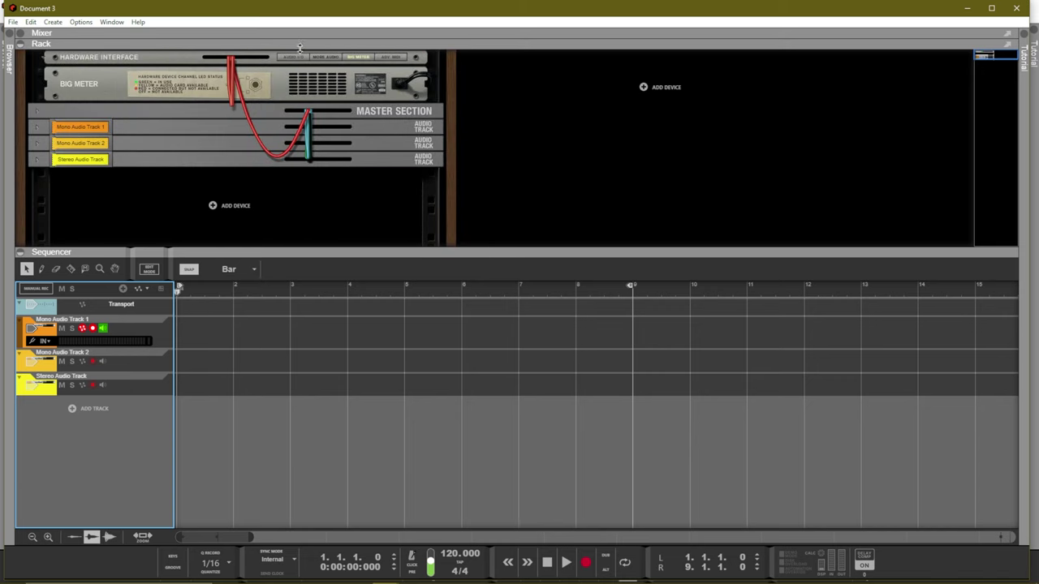
Show the hardware interface's Audio I/O and Advanced MIDI panels and unfold the Master Section to view its output jacks
{"action": "left_click", "coordinate": [293, 57]}
{"action": "left_click", "coordinate": [357, 56]}
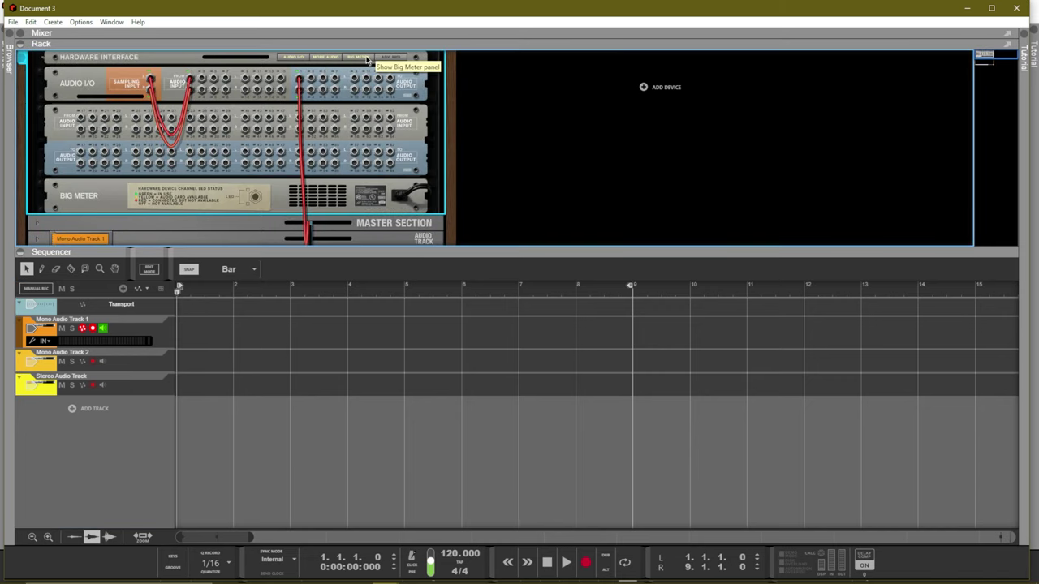
{"action": "left_click", "coordinate": [390, 57]}
{"action": "scroll", "coordinate": [329, 177], "scroll_direction": "down", "scroll_amount": 3}
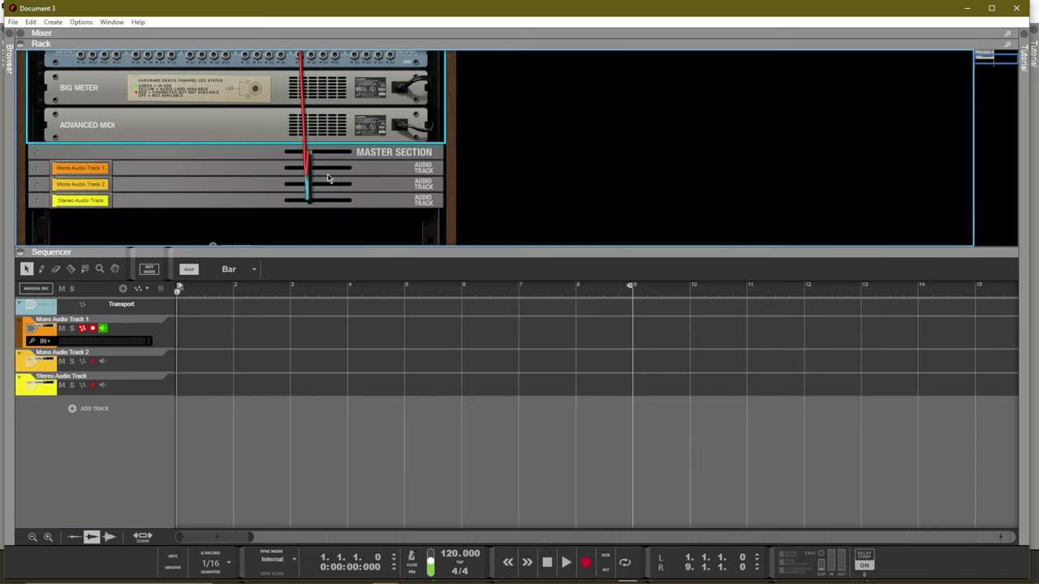
{"action": "left_click", "coordinate": [38, 152]}
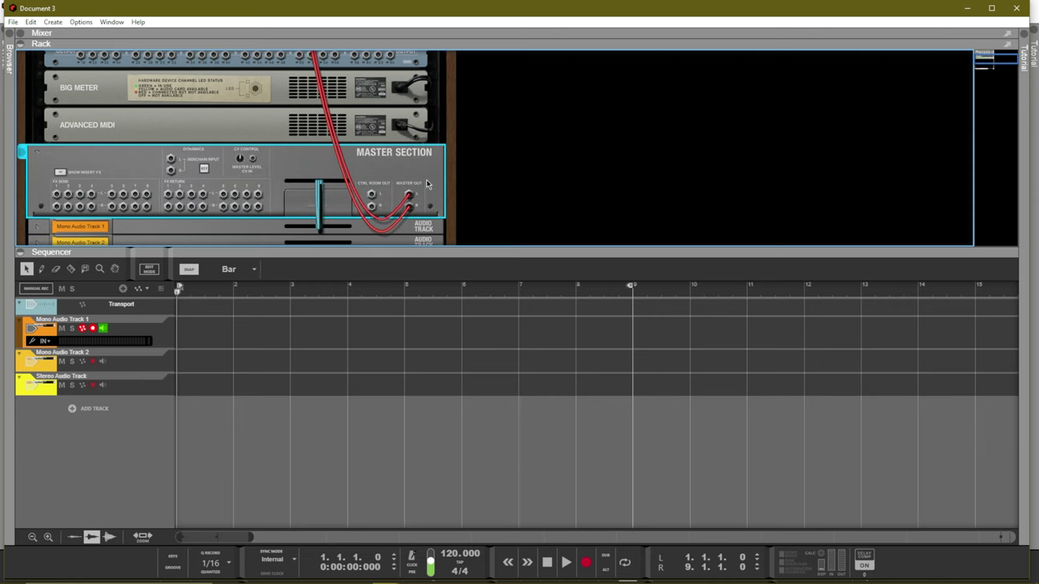
Check the Master Out cabling at the Audio I/O outputs, and close both newly created songs to return to Wrist Cold Fmajor 120BPM
{"action": "scroll", "coordinate": [410, 193], "scroll_direction": "up", "scroll_amount": 3}
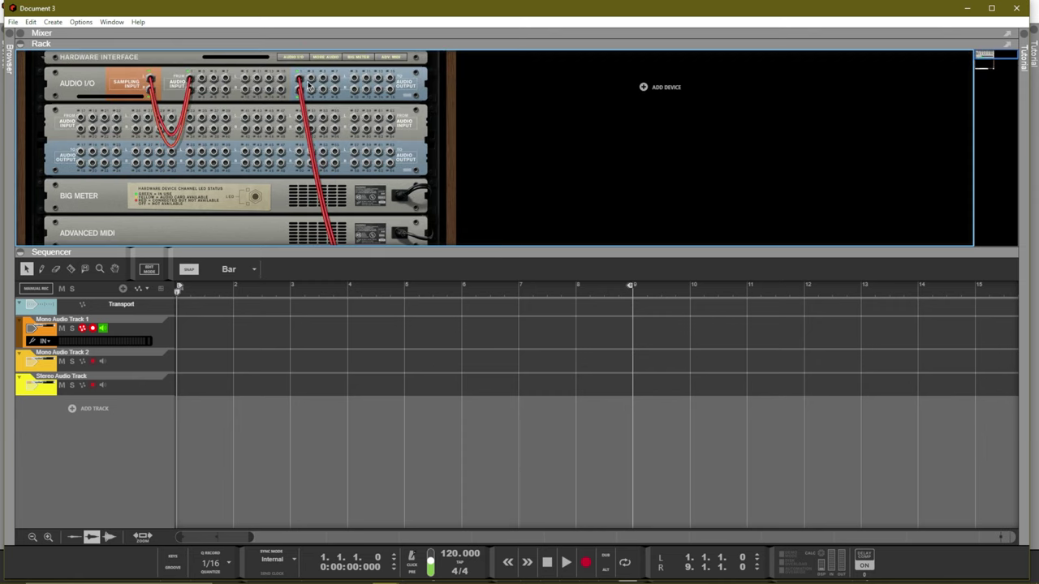
{"action": "left_click", "coordinate": [1017, 8]}
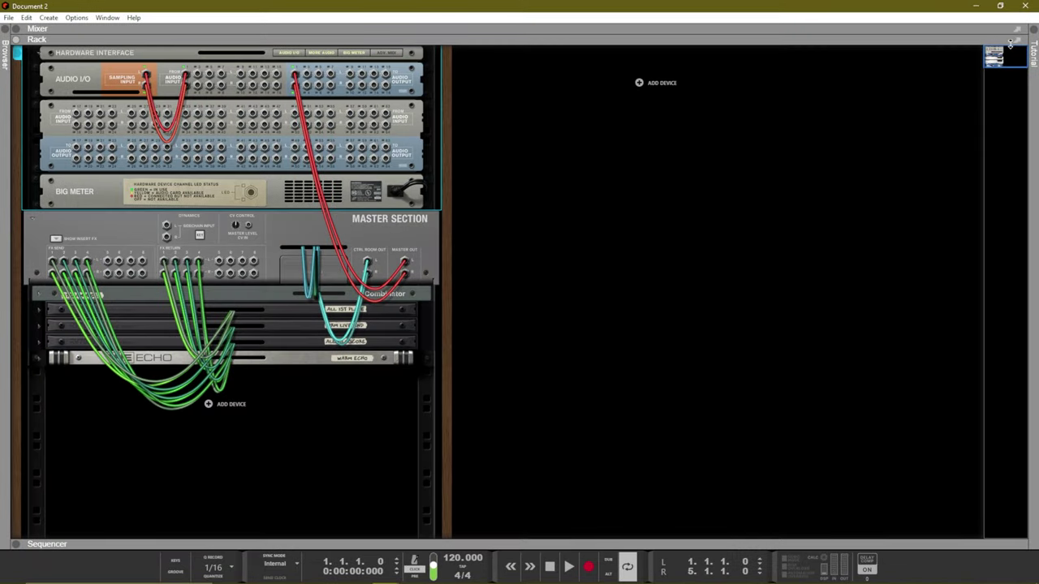
{"action": "left_click", "coordinate": [1024, 6]}
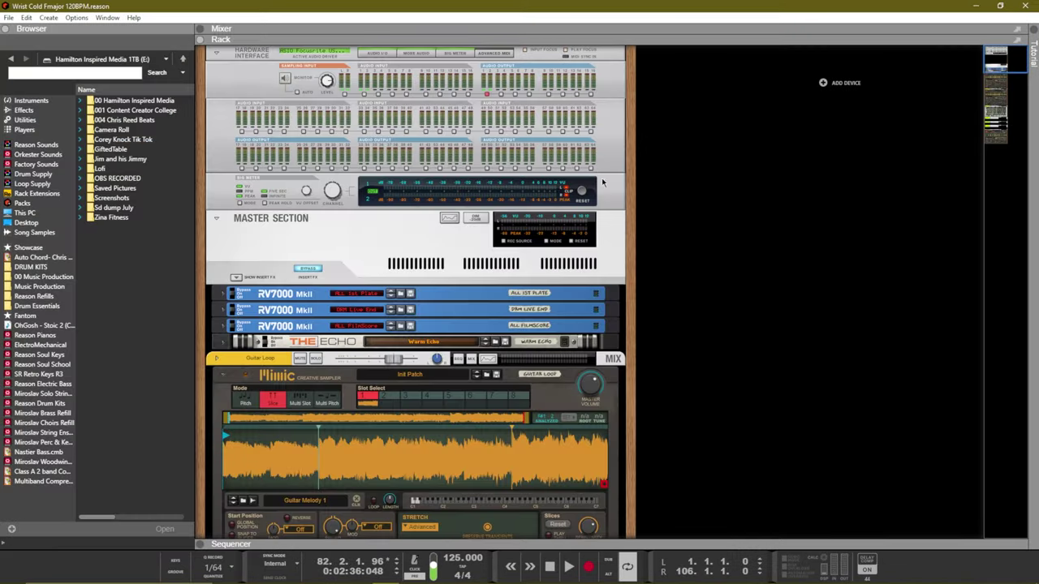
Flip the rack to its rear side and enlarge the interface with a larger application zoom
{"action": "key", "text": "Tab"}
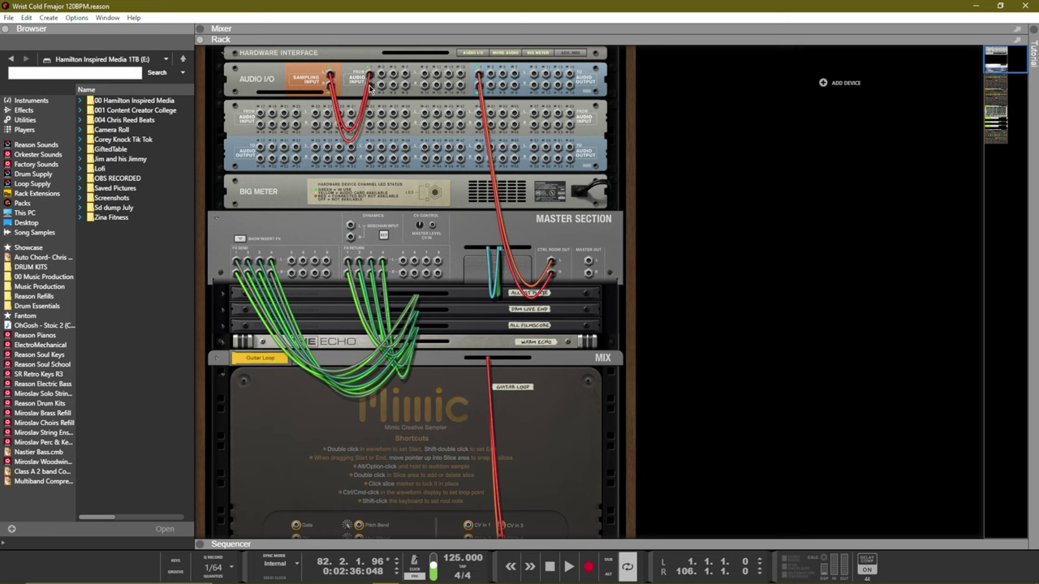
{"action": "mouse_move", "coordinate": [370, 90]}
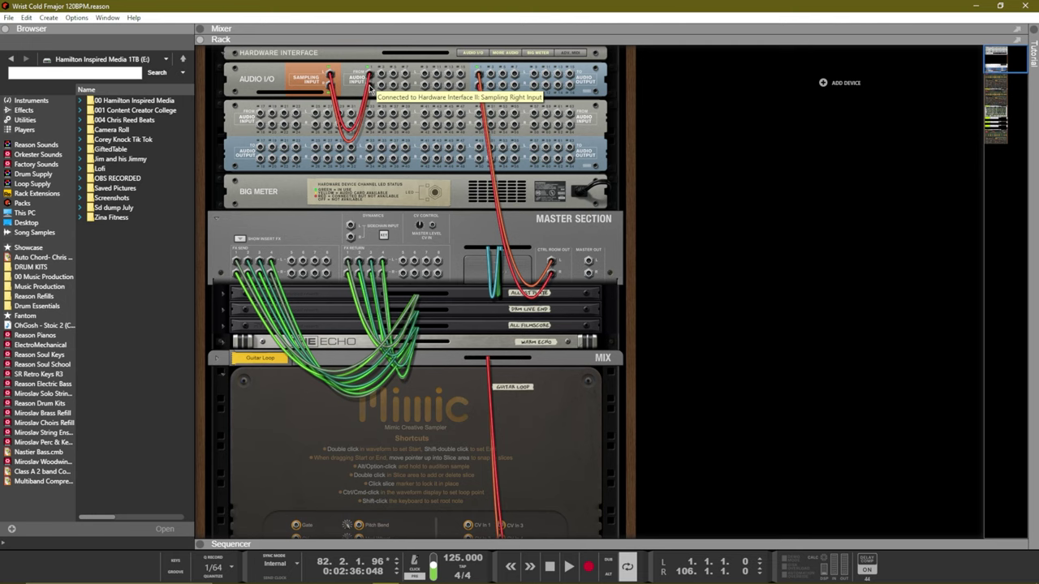
{"action": "left_click", "coordinate": [76, 17]}
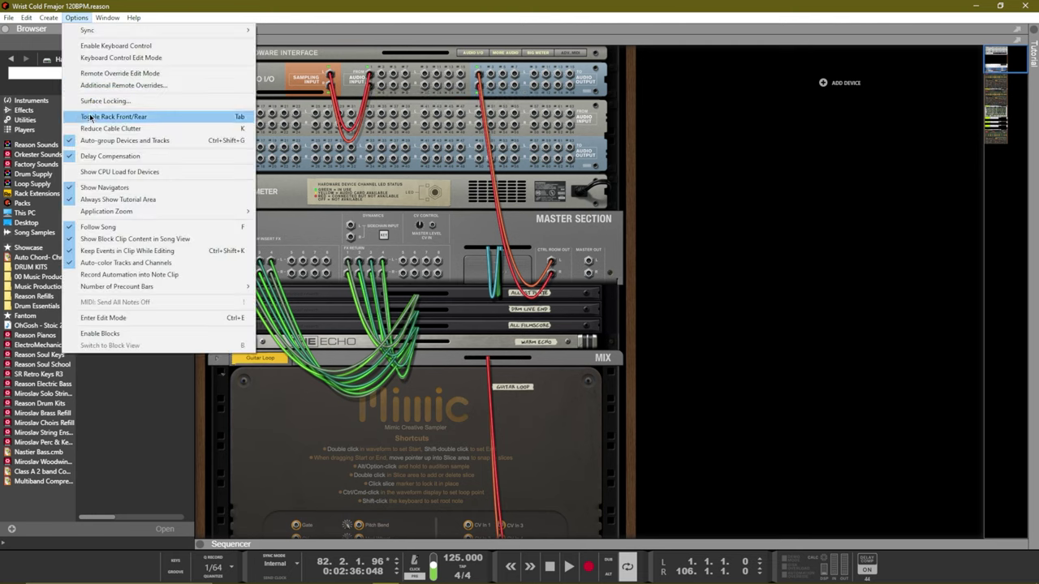
{"action": "mouse_move", "coordinate": [128, 213]}
{"action": "left_click", "coordinate": [284, 266]}
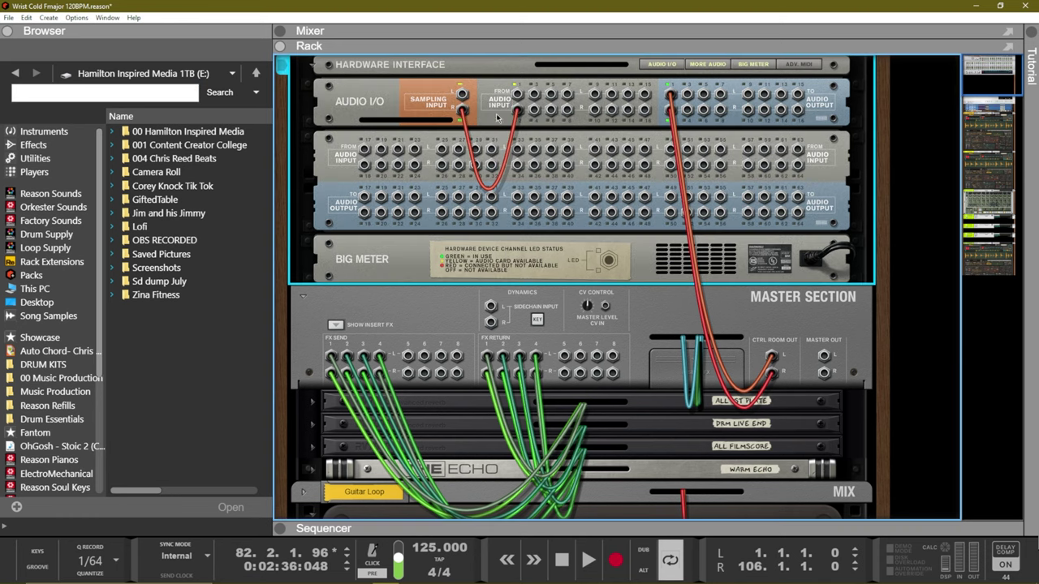
Unplug the sampling input cables and reconnect Audio Inputs 1 and 2 to the left and right Sampling Inputs
{"action": "mouse_move", "coordinate": [517, 109]}
{"action": "left_mouse_down"}
{"action": "mouse_move", "coordinate": [499, 119]}
{"action": "mouse_move", "coordinate": [513, 99]}
{"action": "left_mouse_up"}
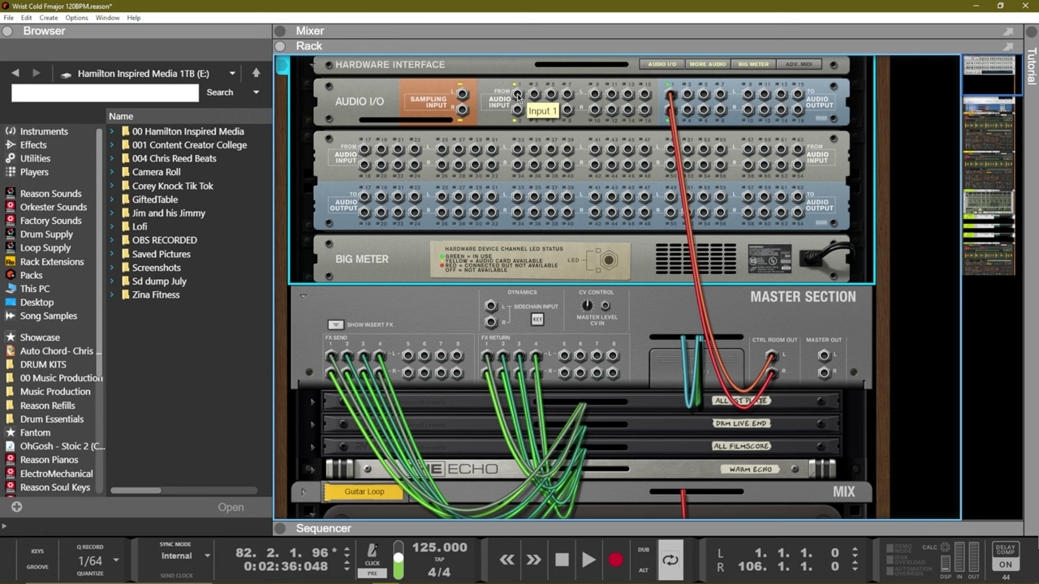
{"action": "left_click_drag", "start_coordinate": [517, 95], "coordinate": [462, 112]}
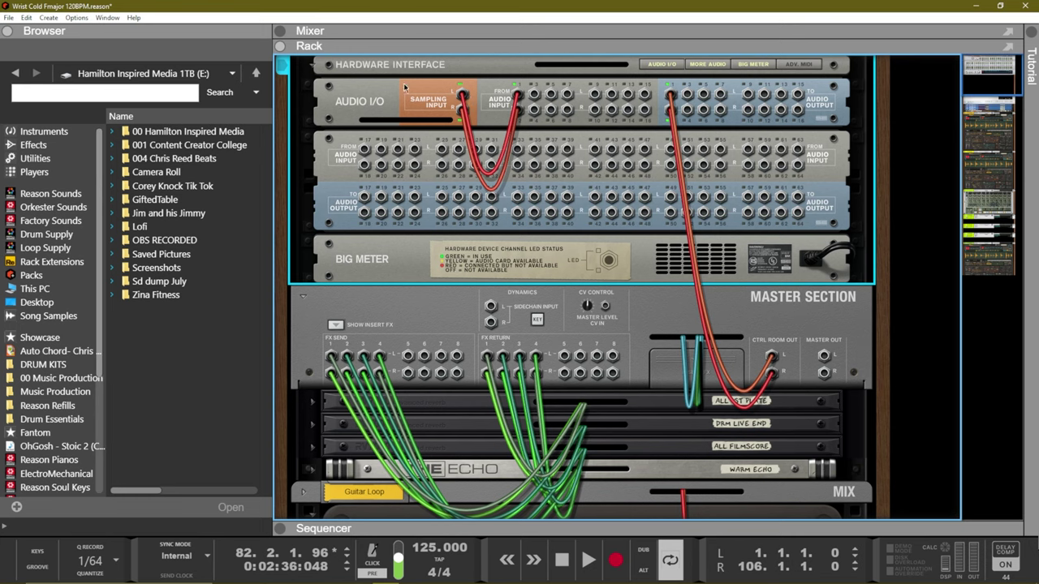
Create a new audio track below Guitar Melody 1 and unfold its device in the rack
{"action": "key", "text": "F7"}
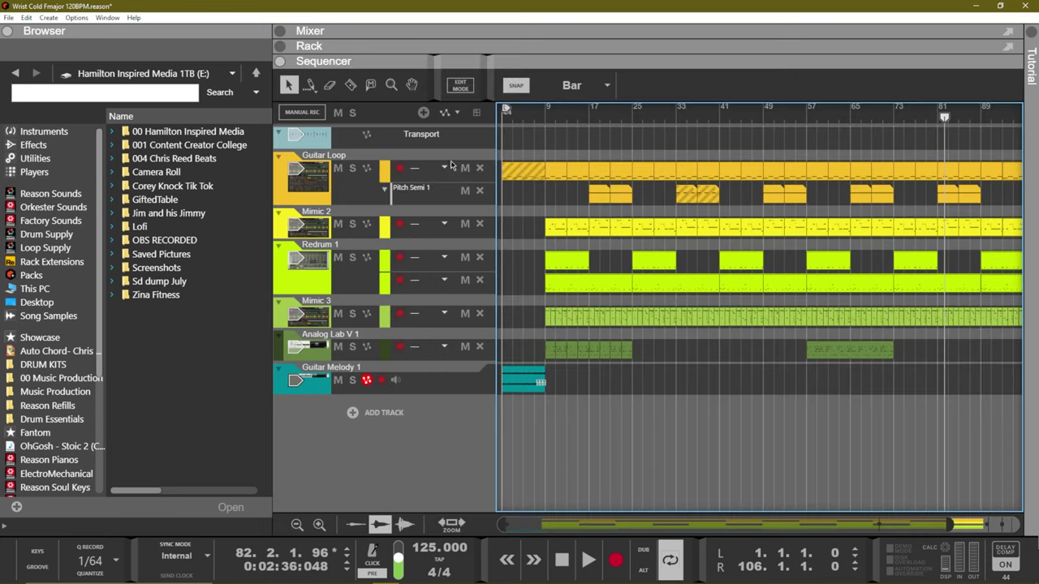
{"action": "right_click", "coordinate": [417, 406]}
{"action": "left_click", "coordinate": [455, 412]}
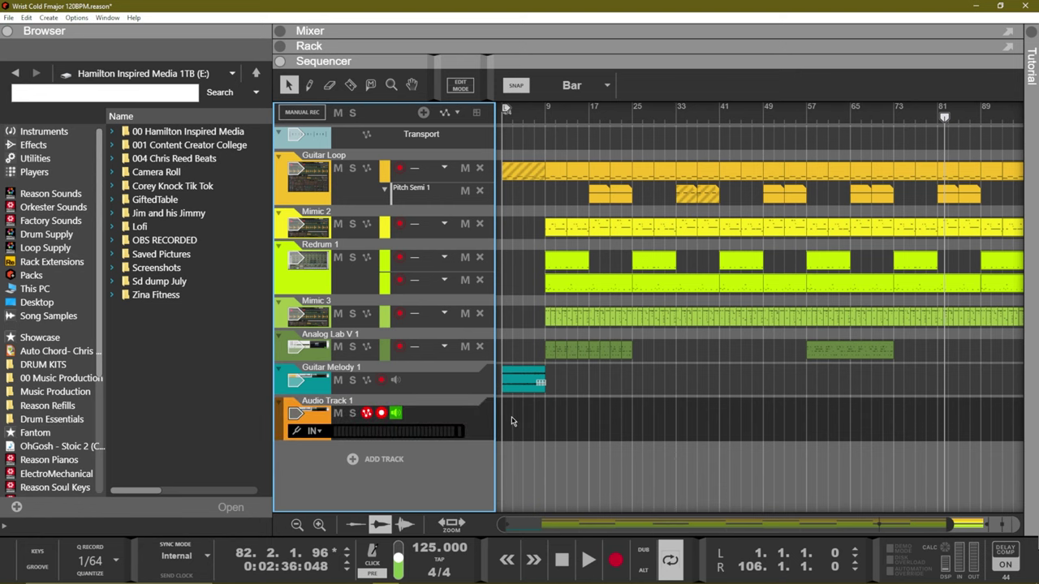
{"action": "key", "text": "F6"}
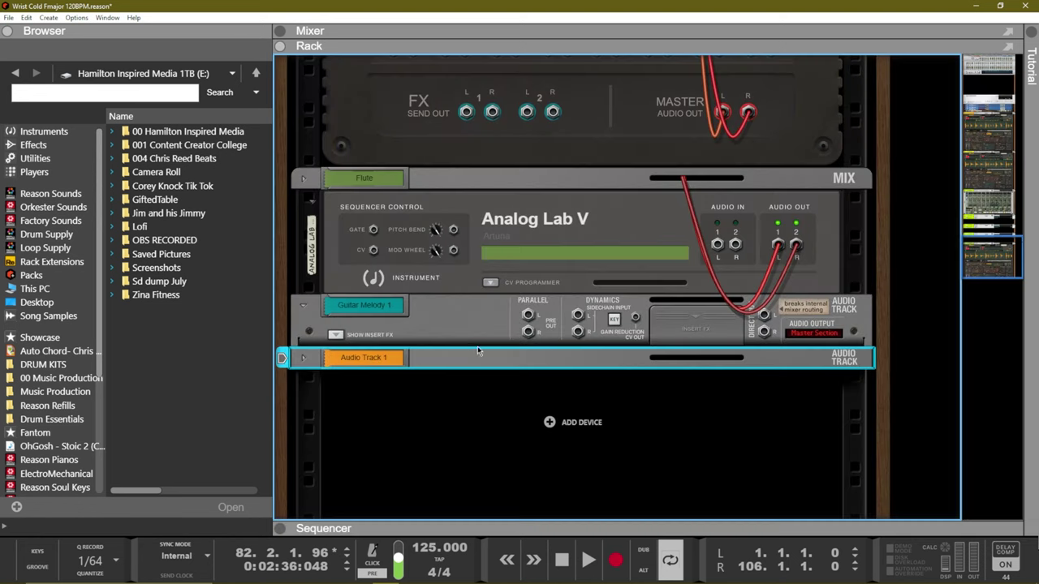
{"action": "left_click", "coordinate": [304, 358]}
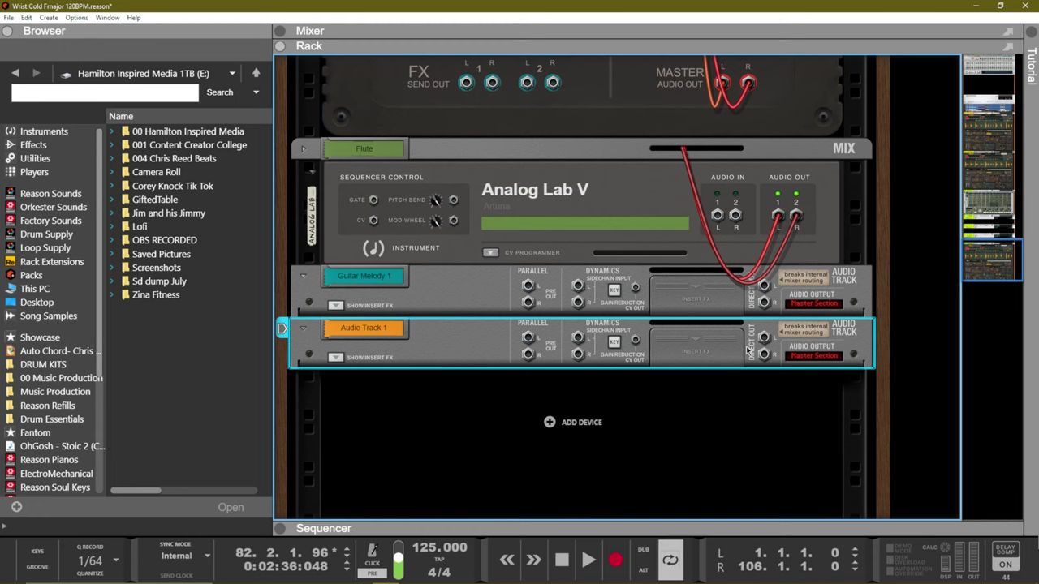
Examine the audio tracks' input and output settings, Mimic's sampling control and the Audio I/O cabling on the rack's rear
{"action": "key", "text": "Tab"}
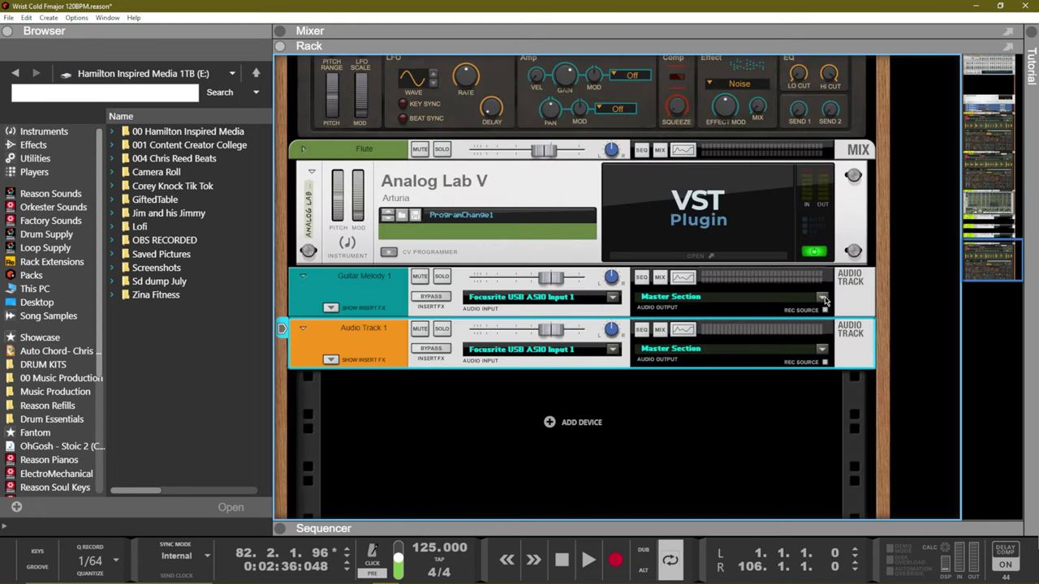
{"action": "key", "text": "ctrl+v"}
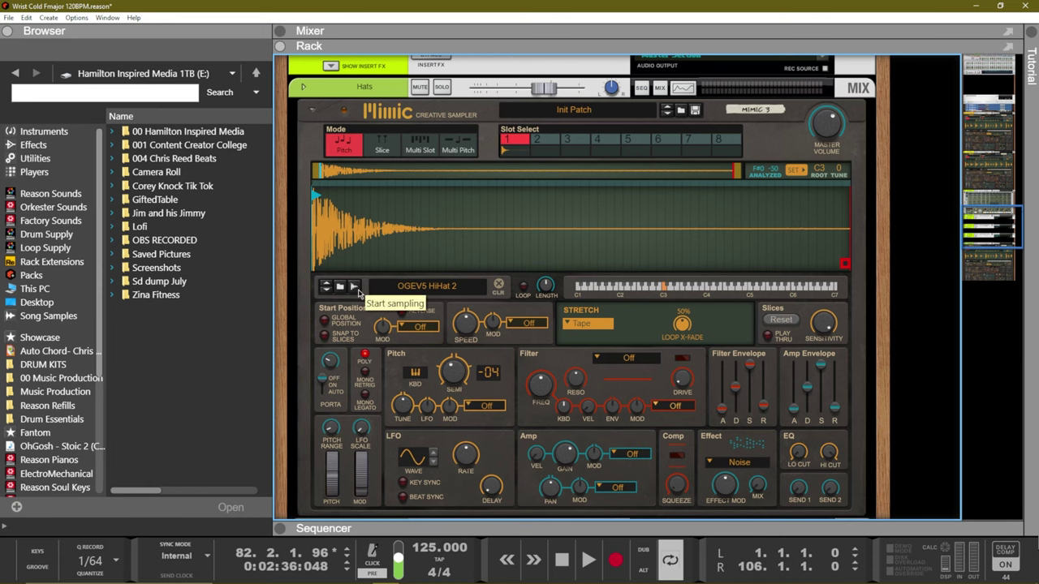
{"action": "key", "text": "Tab"}
{"action": "scroll", "coordinate": [984, 126], "scroll_direction": "up", "scroll_amount": 3}
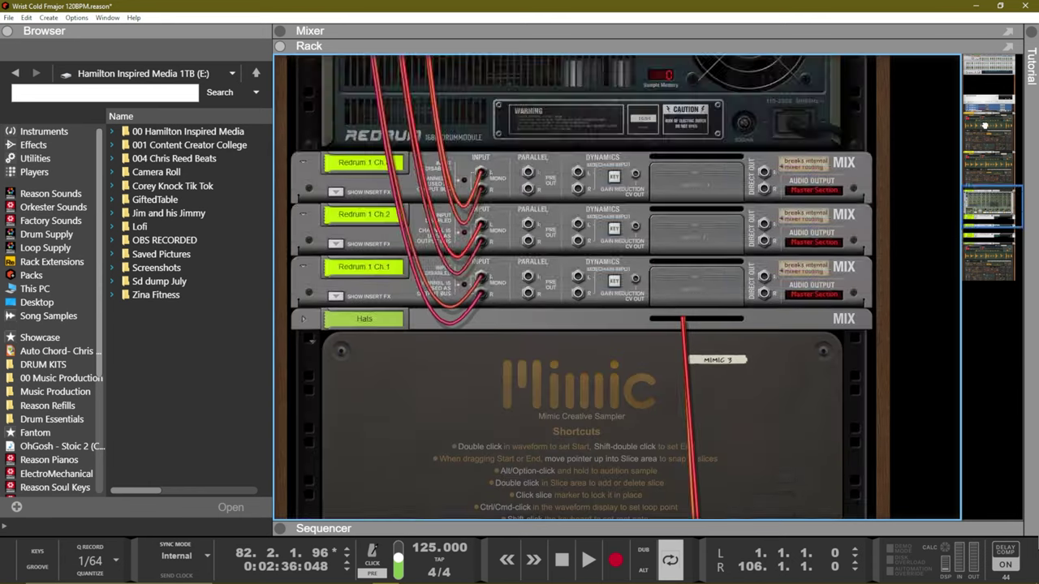
{"action": "scroll", "coordinate": [984, 126], "scroll_direction": "up", "scroll_amount": 5}
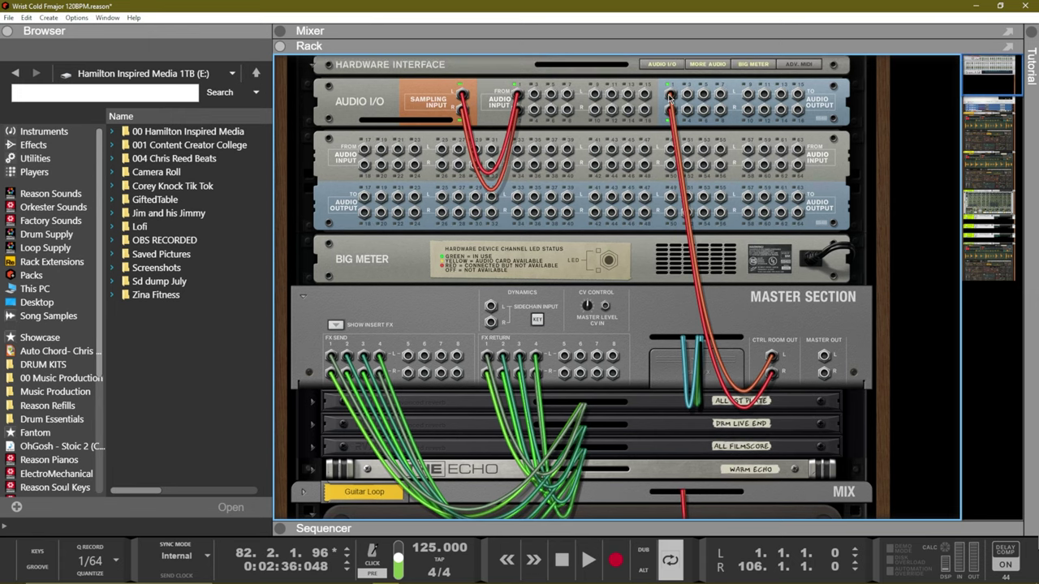
{"action": "mouse_move", "coordinate": [670, 98]}
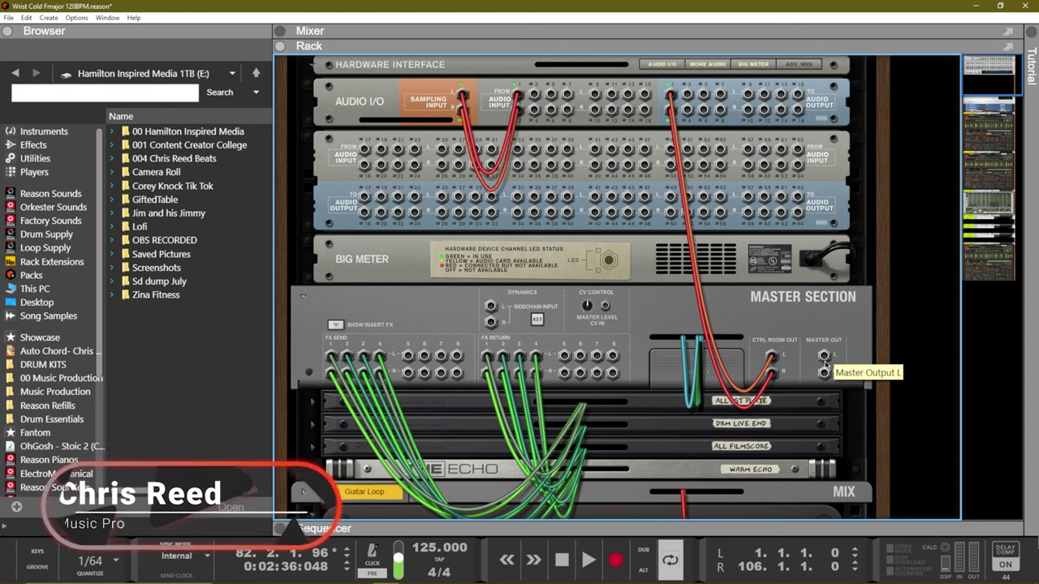
Raise the mixer's master level to about 8 dB, return it to 0.00 dB, and try the Control Room Out level
{"action": "key", "text": "Tab"}
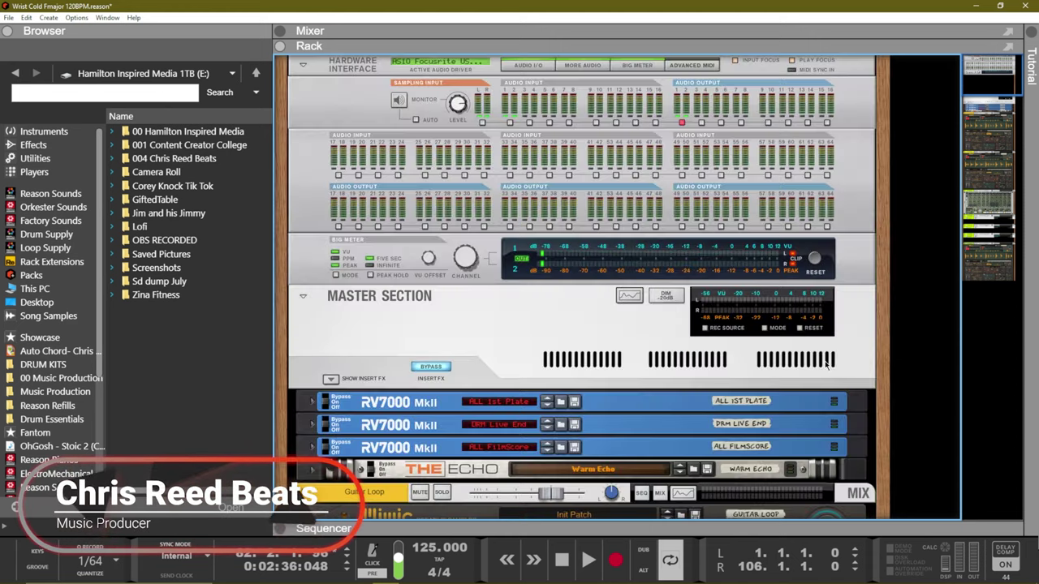
{"action": "key", "text": "F5"}
{"action": "scroll", "coordinate": [826, 365], "scroll_direction": "down", "scroll_amount": 5}
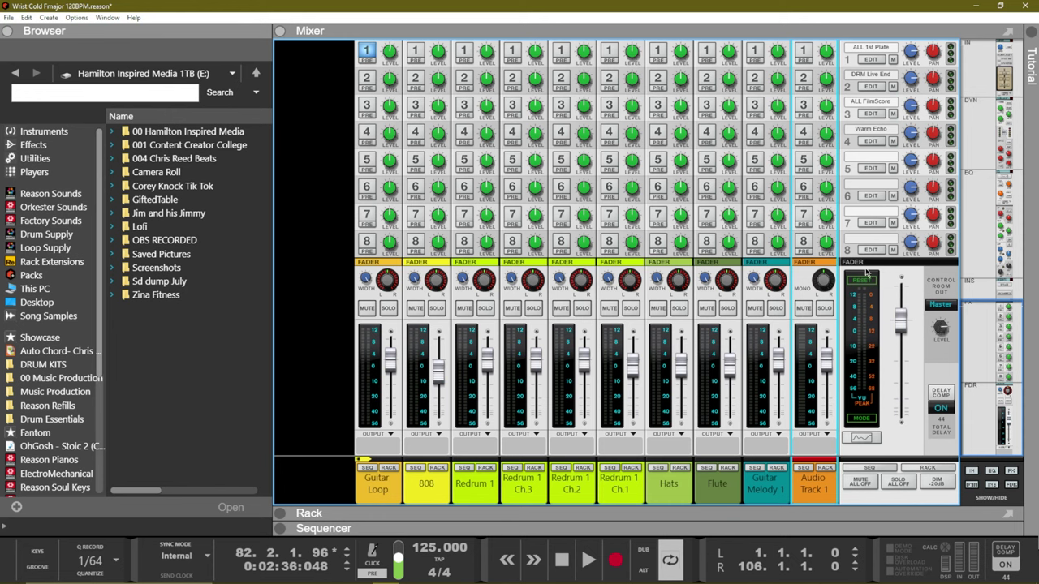
{"action": "left_click", "coordinate": [893, 376]}
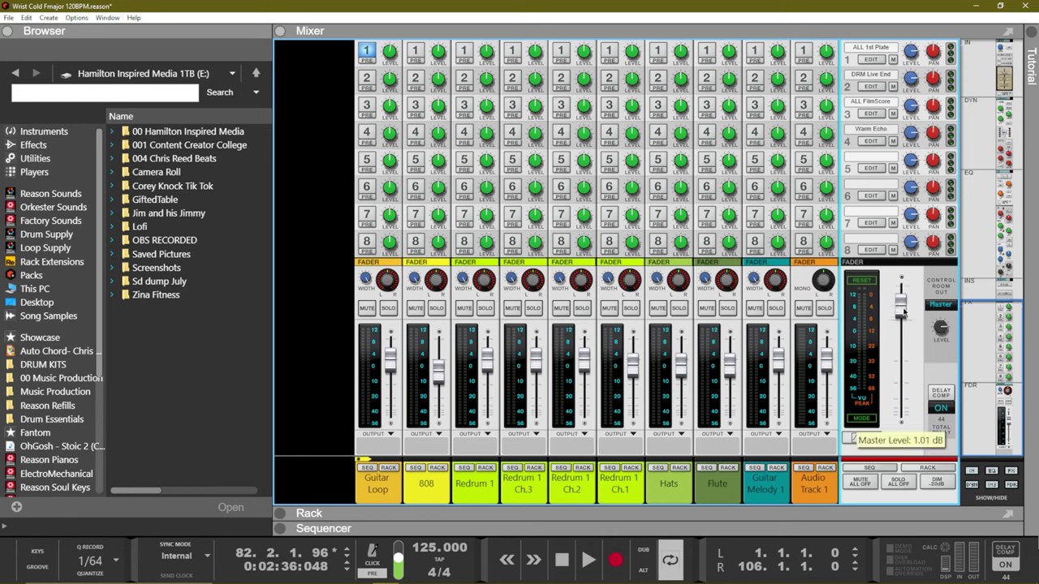
{"action": "left_click_drag", "start_coordinate": [900, 319], "coordinate": [902, 282]}
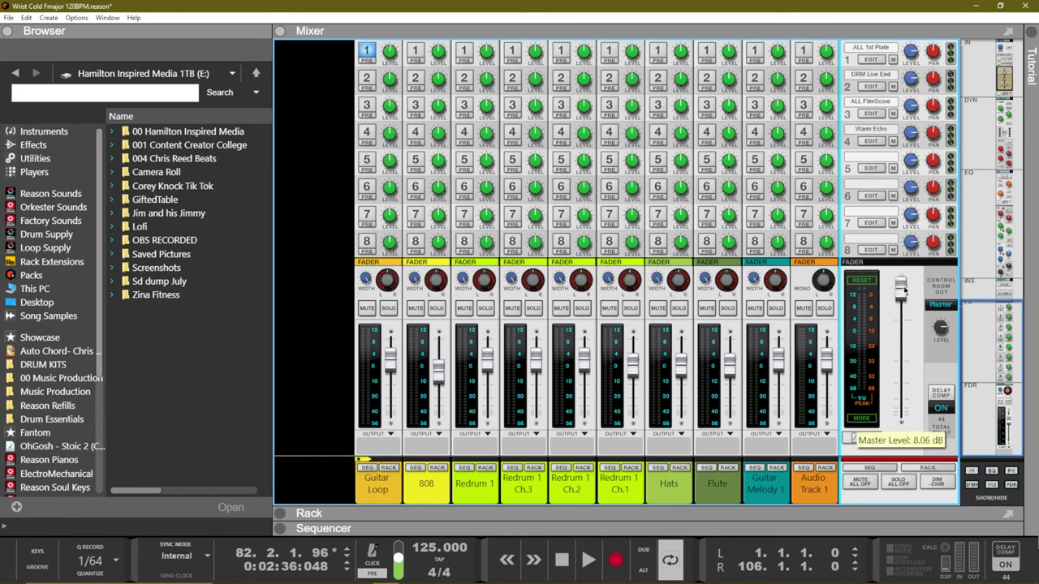
{"action": "left_click_drag", "start_coordinate": [901, 290], "coordinate": [899, 329]}
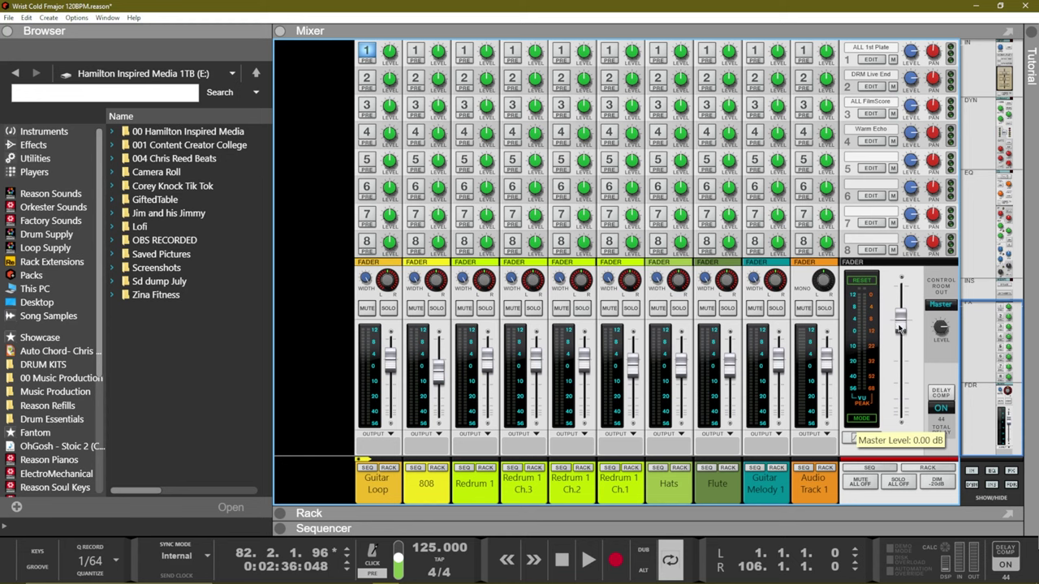
{"action": "left_click", "coordinate": [940, 327]}
{"action": "left_click_drag", "start_coordinate": [940, 328], "coordinate": [943, 316]}
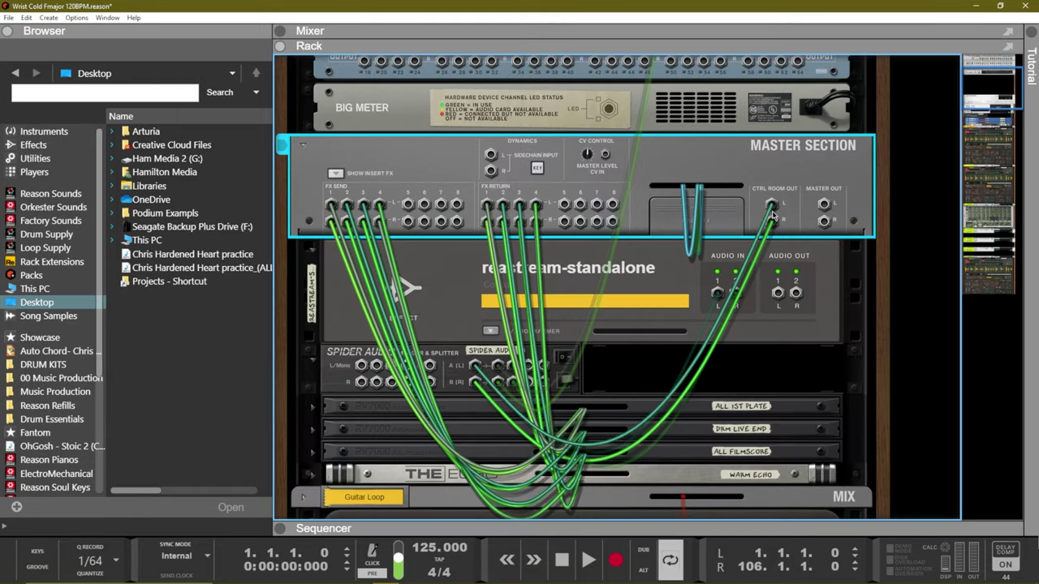
Trace the Control Room Out cabling through Spider Audio to reastream-standalone, and show the device's front side
{"action": "mouse_move", "coordinate": [773, 214]}
{"action": "scroll", "coordinate": [498, 387], "scroll_direction": "up", "scroll_amount": 3}
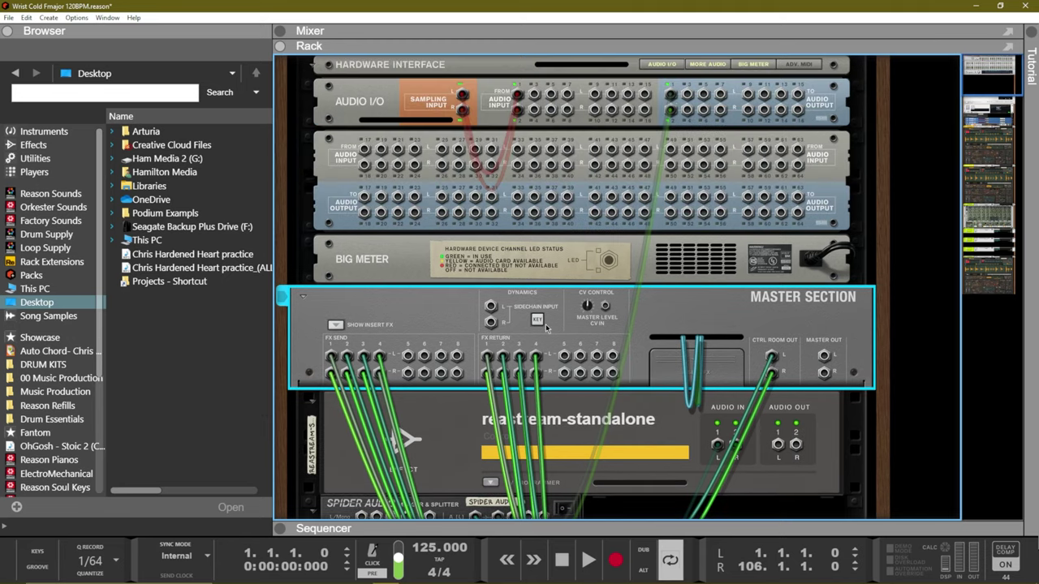
{"action": "scroll", "coordinate": [535, 348], "scroll_direction": "down", "scroll_amount": 3}
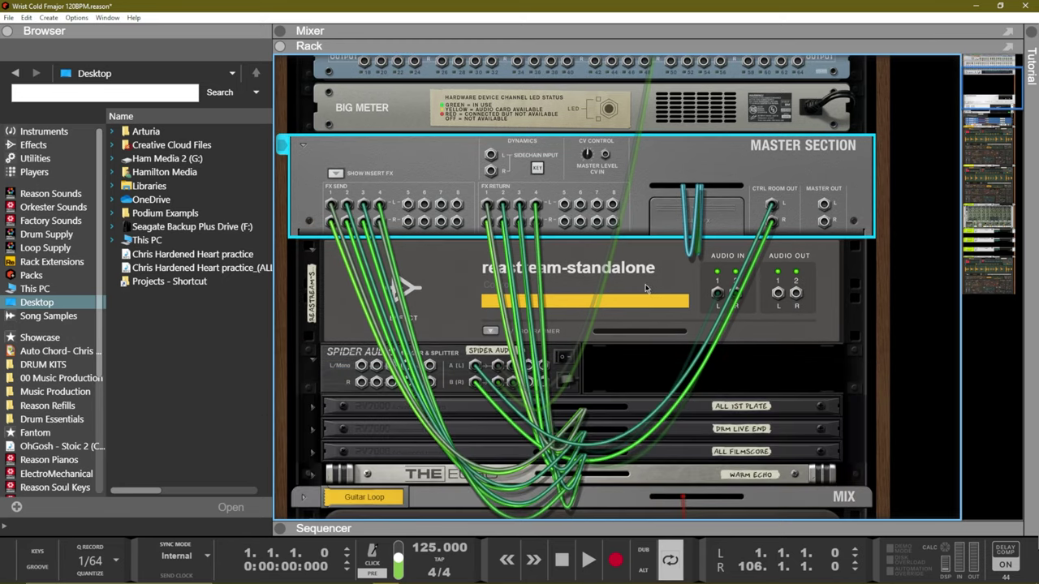
{"action": "left_click", "coordinate": [639, 290]}
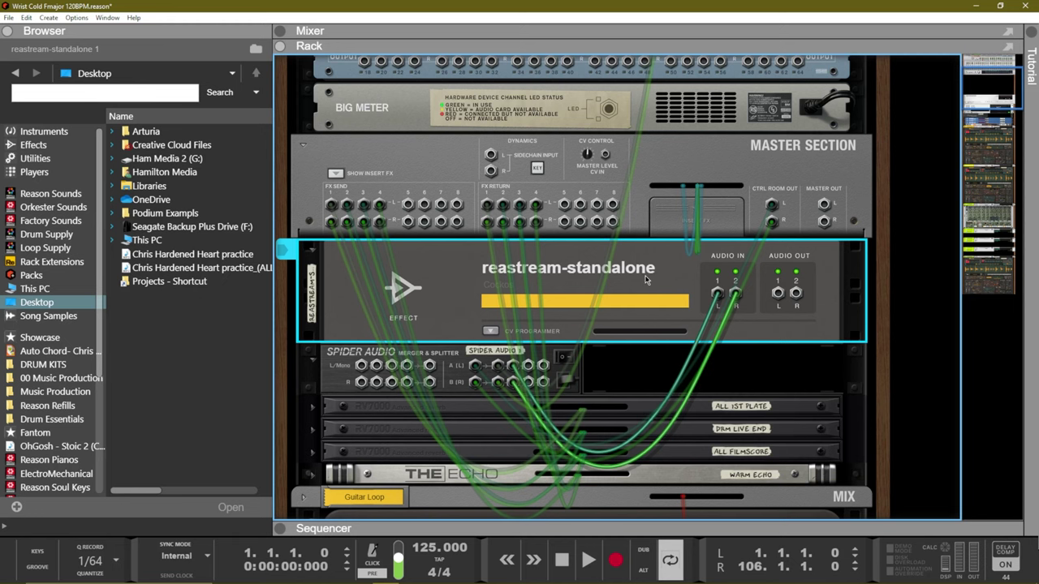
{"action": "key", "text": "Tab"}
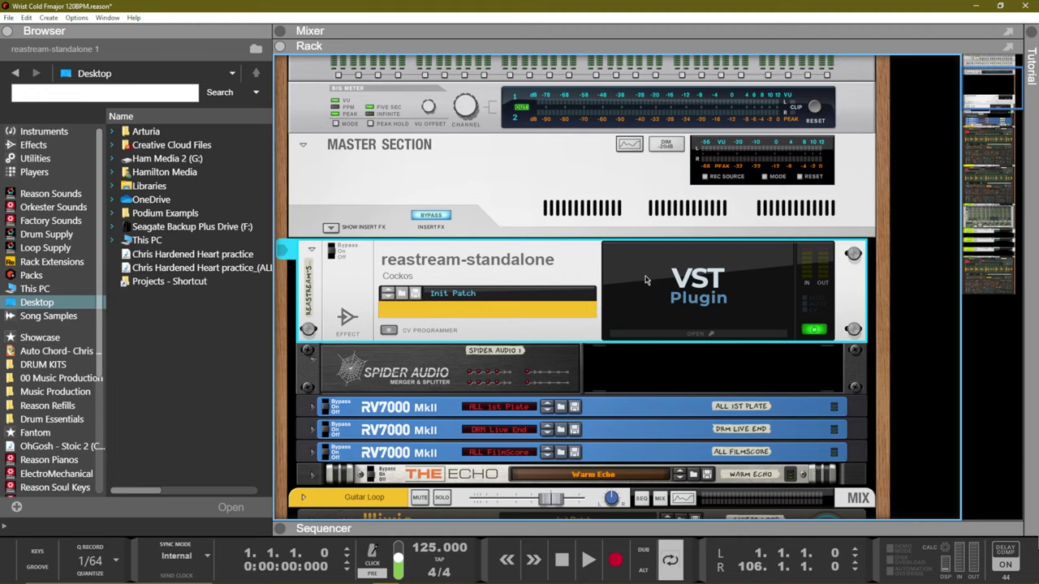
Play the song from the start and check the signal levels in the mixer and on the rack's Master Section and reastream-standalone
{"action": "key", "text": "F5"}
{"action": "key", "text": "F6"}
{"action": "key", "text": "F7"}
{"action": "key", "text": "F5"}
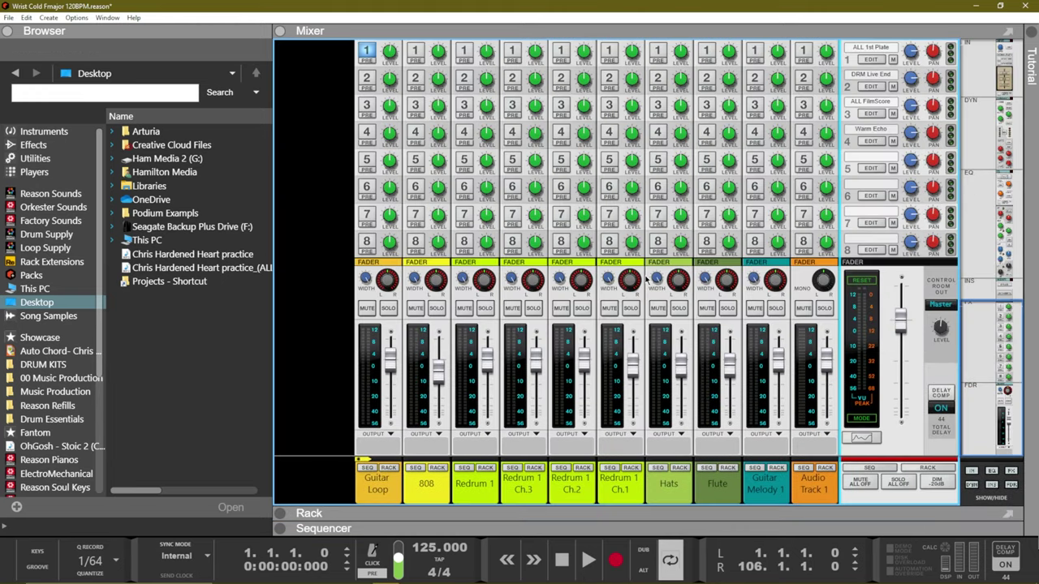
{"action": "key", "text": "space"}
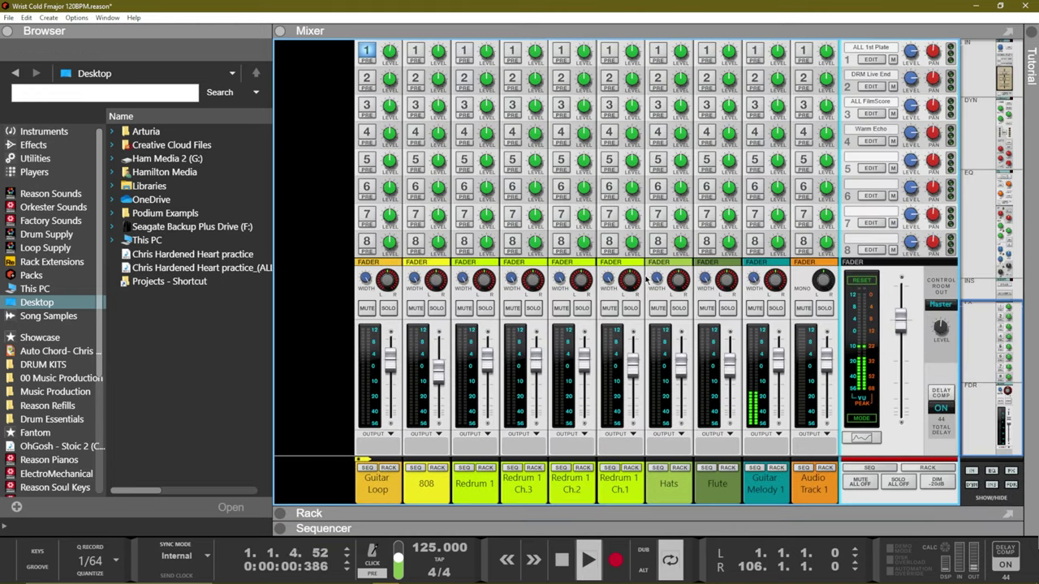
{"action": "key", "text": "F7"}
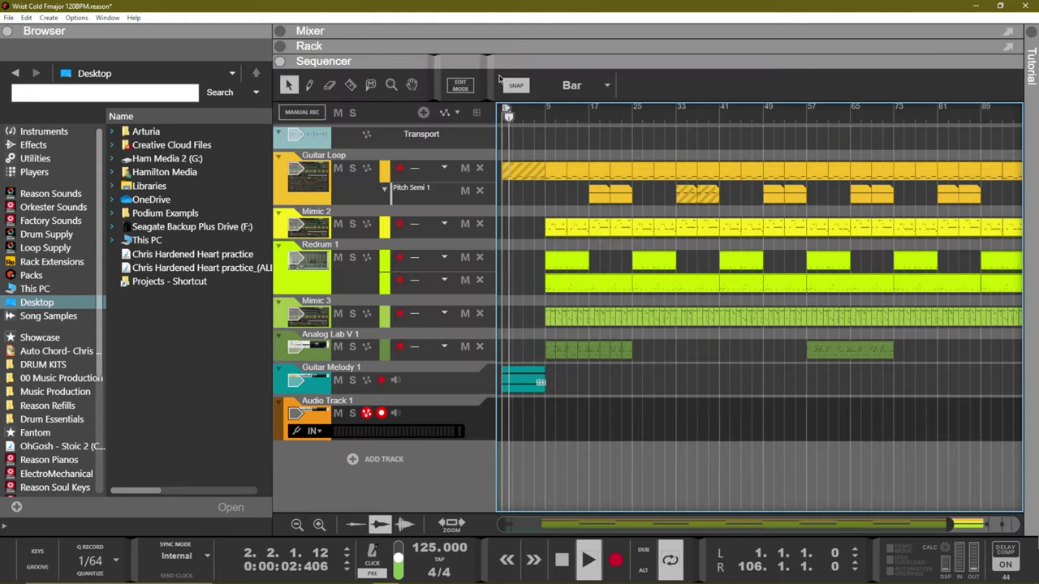
{"action": "key", "text": "F6"}
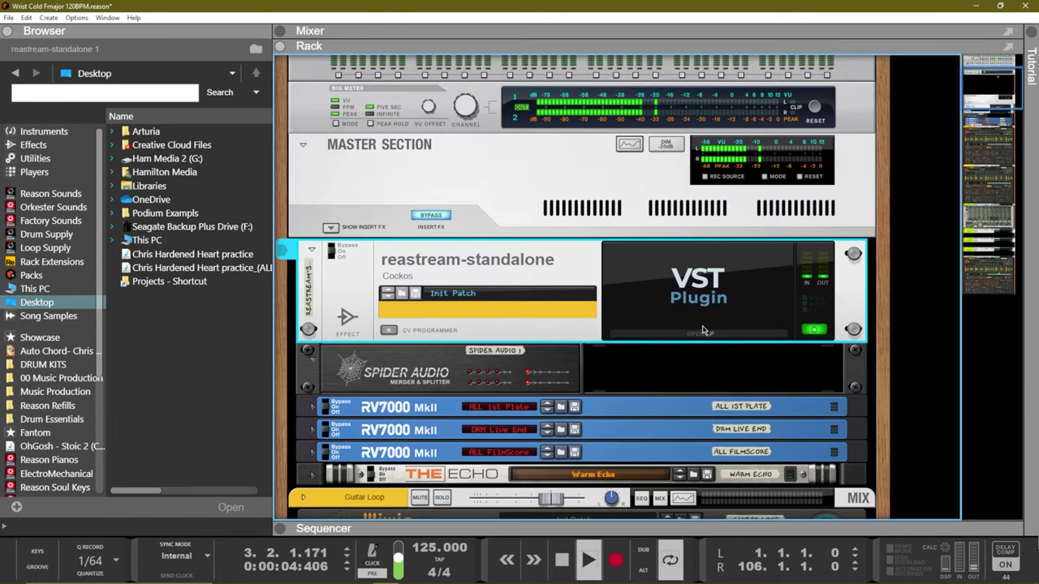
Turn the Control Room Out level to about -12.46 dB in the mixer during playback, and turn it back
{"action": "key", "text": "F5"}
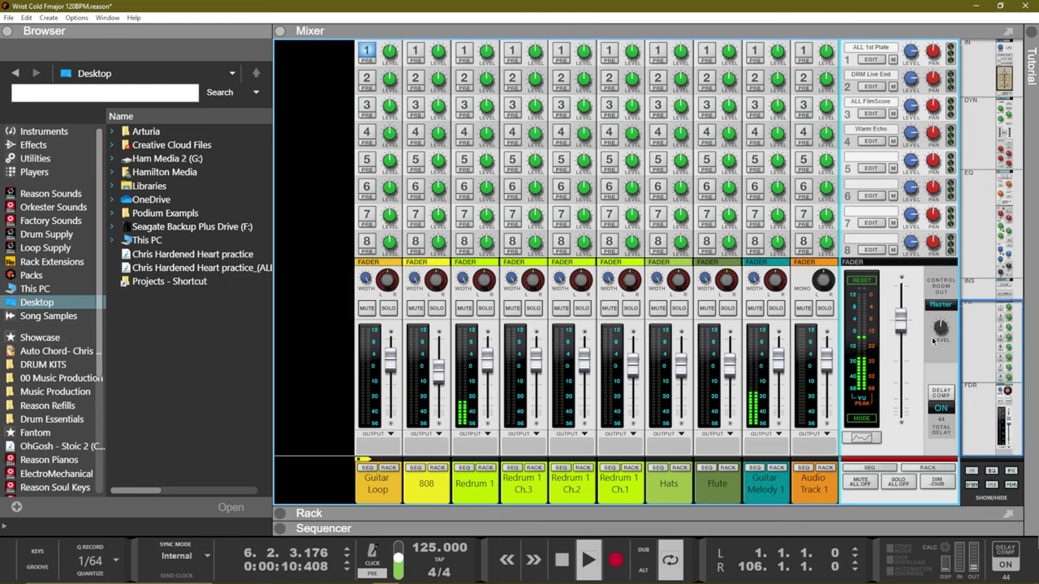
{"action": "mouse_move", "coordinate": [940, 339]}
{"action": "left_click_drag", "start_coordinate": [939, 339], "coordinate": [939, 327]}
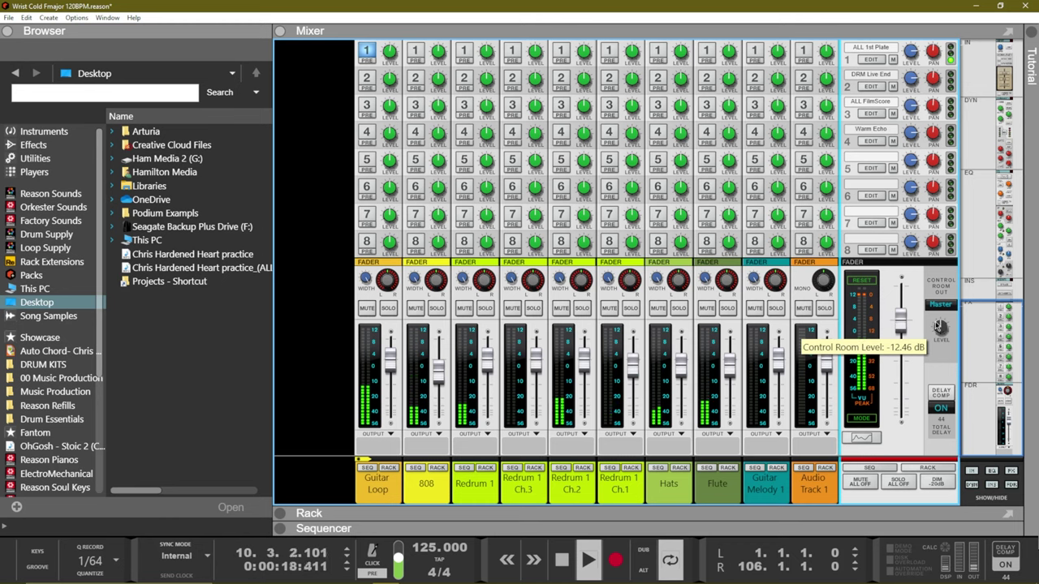
{"action": "mouse_move", "coordinate": [939, 327]}
{"action": "left_mouse_down"}
{"action": "mouse_move", "coordinate": [960, 305]}
{"action": "mouse_move", "coordinate": [955, 333]}
{"action": "left_mouse_up"}
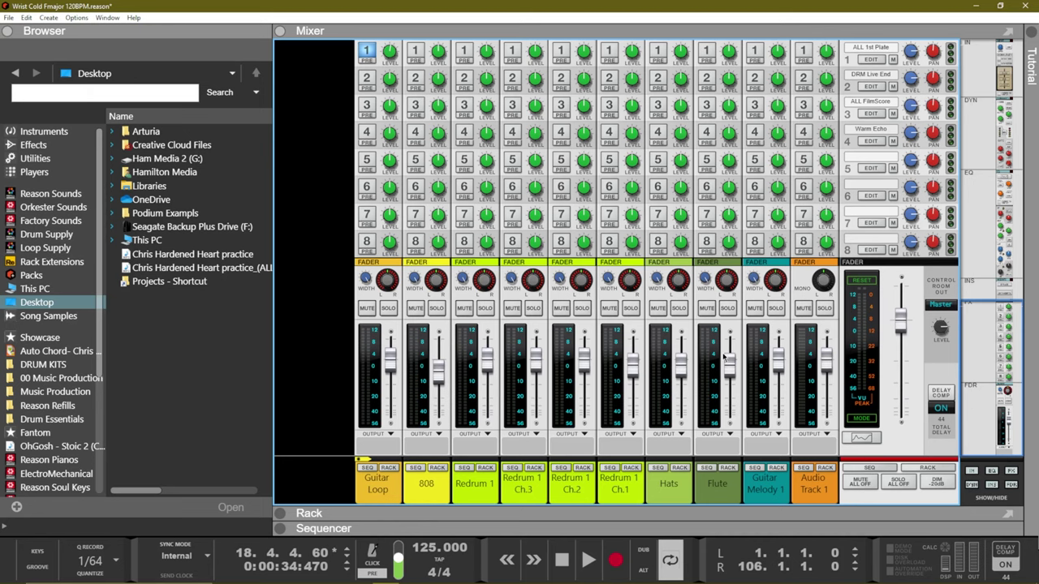
Reveal the Master Section's insert effects in the rack and bring up the Master Compressor in the mixer
{"action": "key", "text": "F6"}
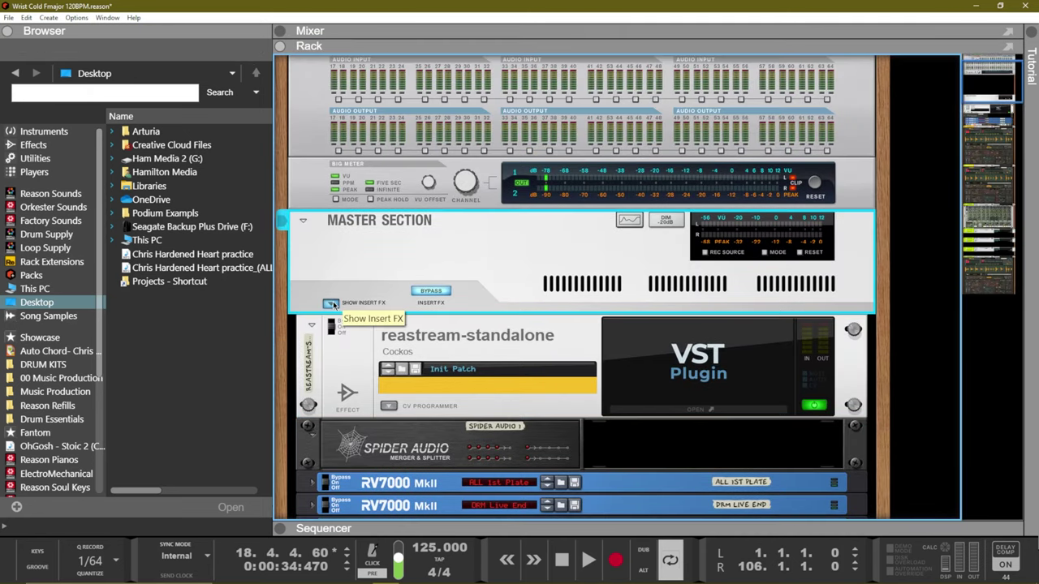
{"action": "left_click", "coordinate": [331, 303]}
{"action": "scroll", "coordinate": [623, 403], "scroll_direction": "down", "scroll_amount": 5}
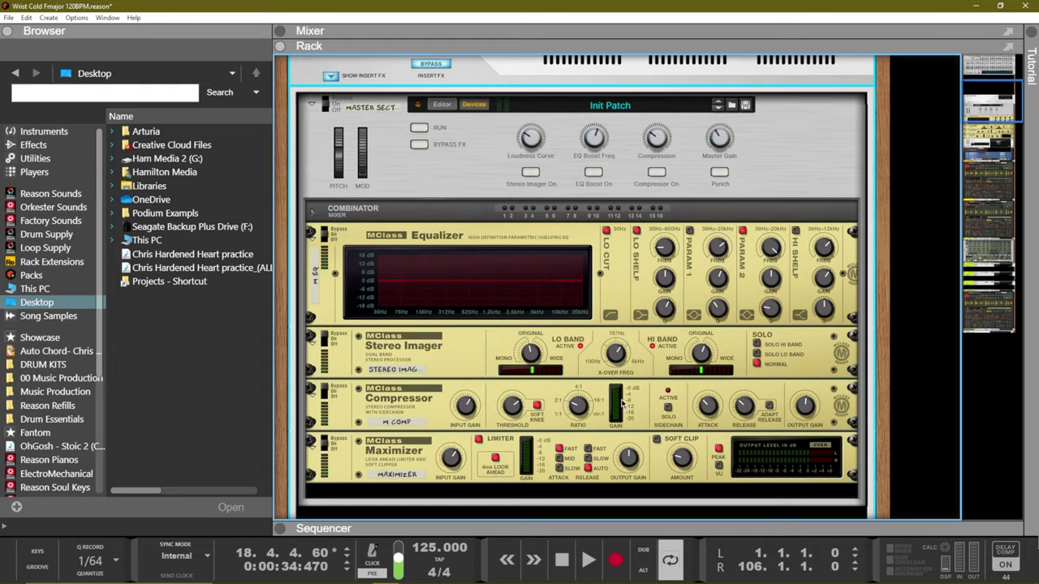
{"action": "key", "text": "F5"}
{"action": "scroll", "coordinate": [913, 241], "scroll_direction": "up", "scroll_amount": 10}
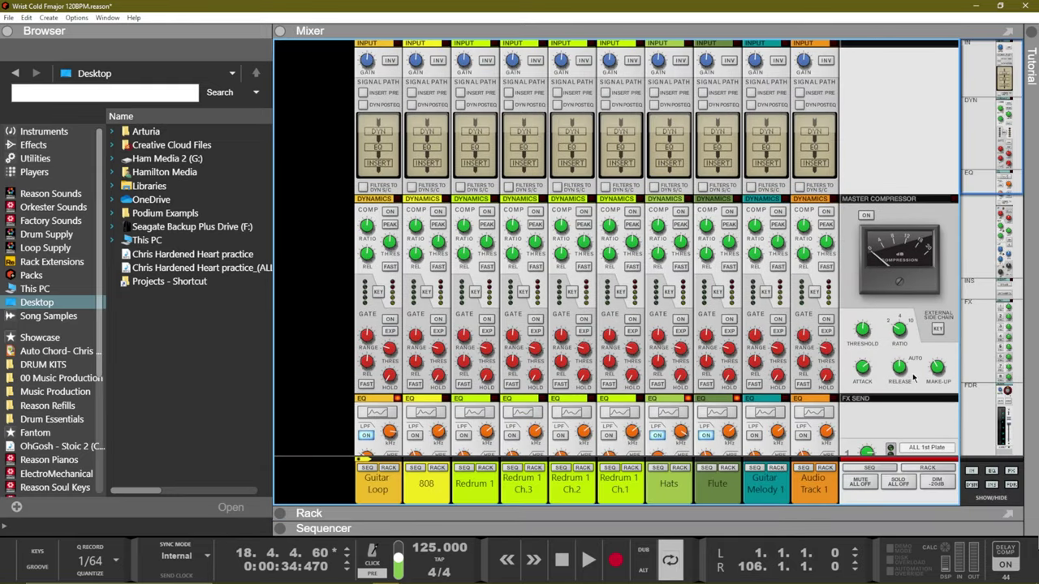
Show the mixer's master fader and the Export Song as Audio File dialog, and leave the dialog without saving
{"action": "scroll", "coordinate": [907, 381], "scroll_direction": "down", "scroll_amount": 10}
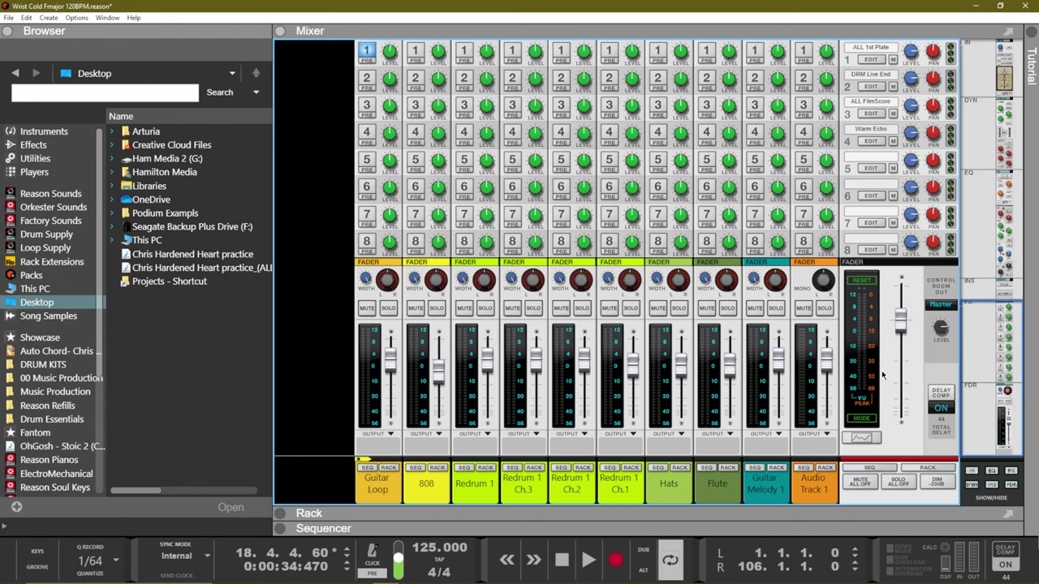
{"action": "left_click", "coordinate": [8, 17]}
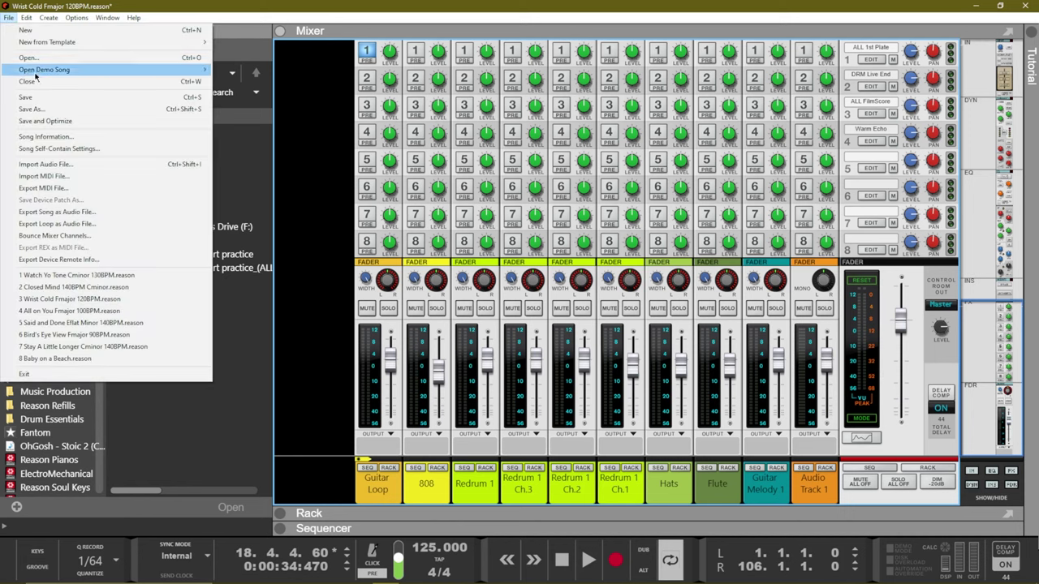
{"action": "left_click", "coordinate": [71, 212]}
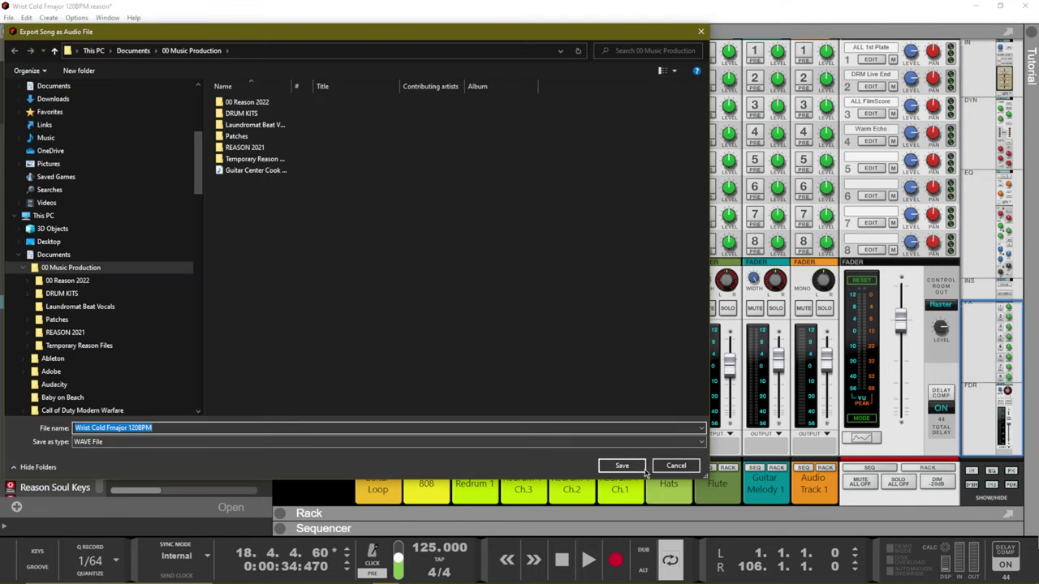
{"action": "left_click", "coordinate": [674, 465]}
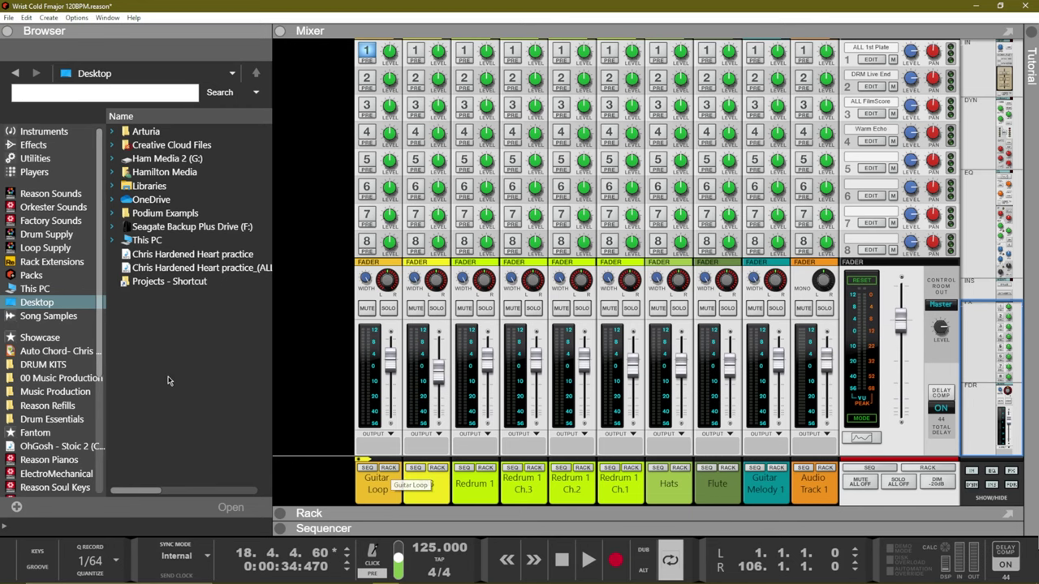
Inspect the Master Section's rear outputs in the rack, and highlight the Control Room outputs paragraph in the browser's Reason manual
{"action": "key", "text": "F6"}
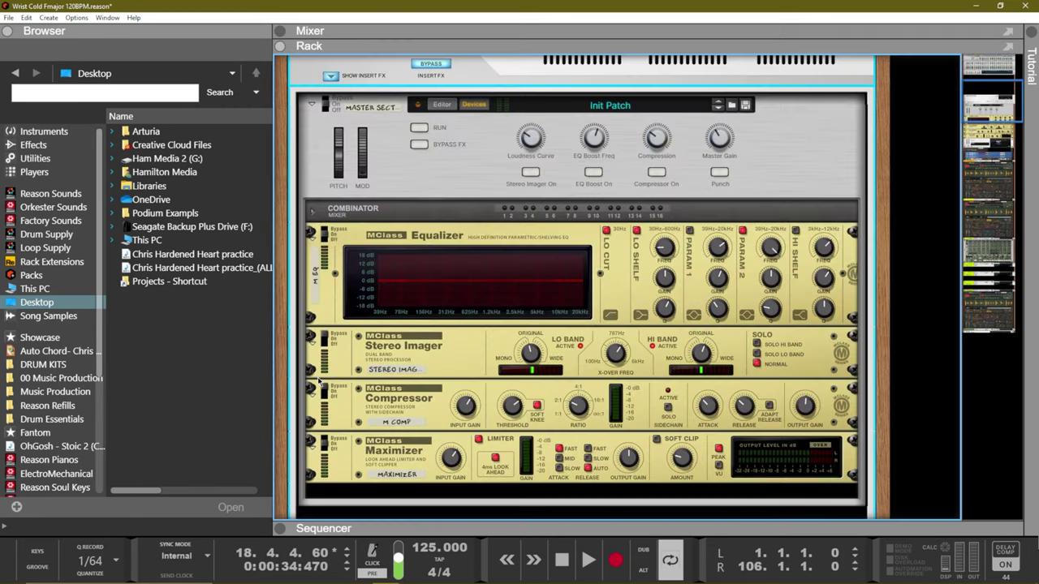
{"action": "key", "text": "Tab"}
{"action": "scroll", "coordinate": [365, 381], "scroll_direction": "up", "scroll_amount": 4}
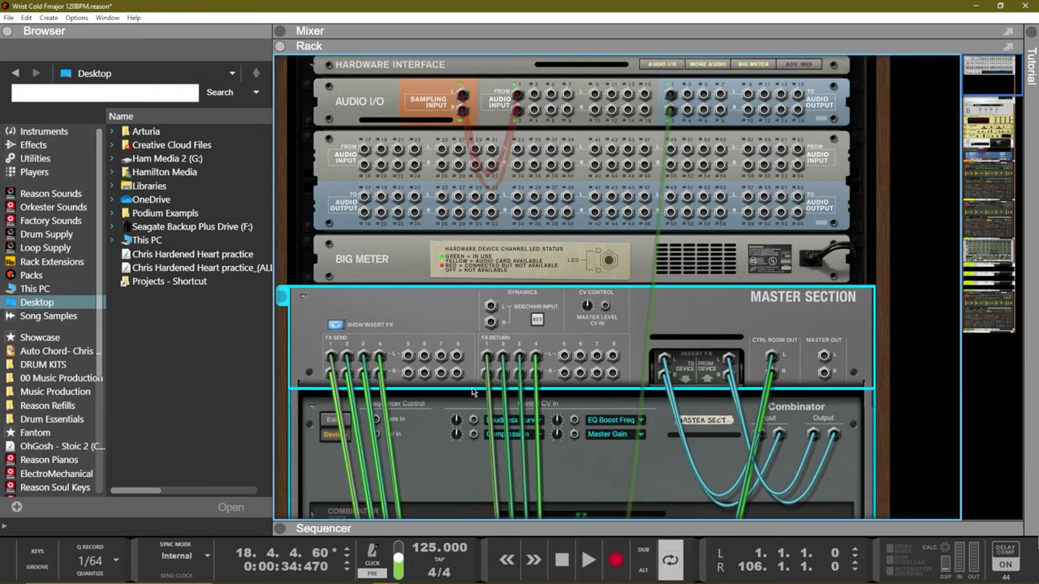
{"action": "scroll", "coordinate": [471, 381], "scroll_direction": "down", "scroll_amount": 3}
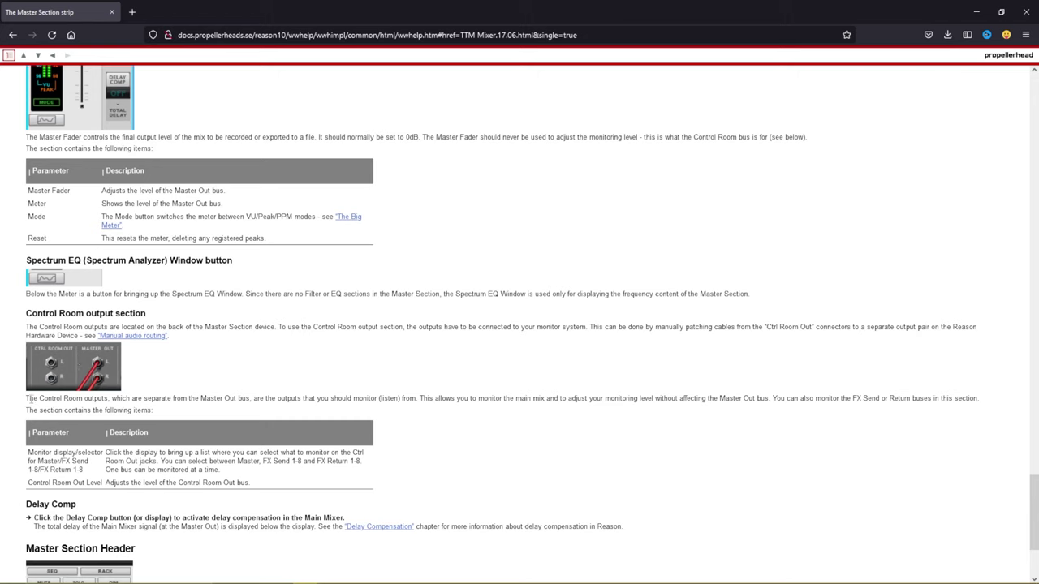
{"action": "left_click_drag", "start_coordinate": [21, 399], "coordinate": [328, 420]}
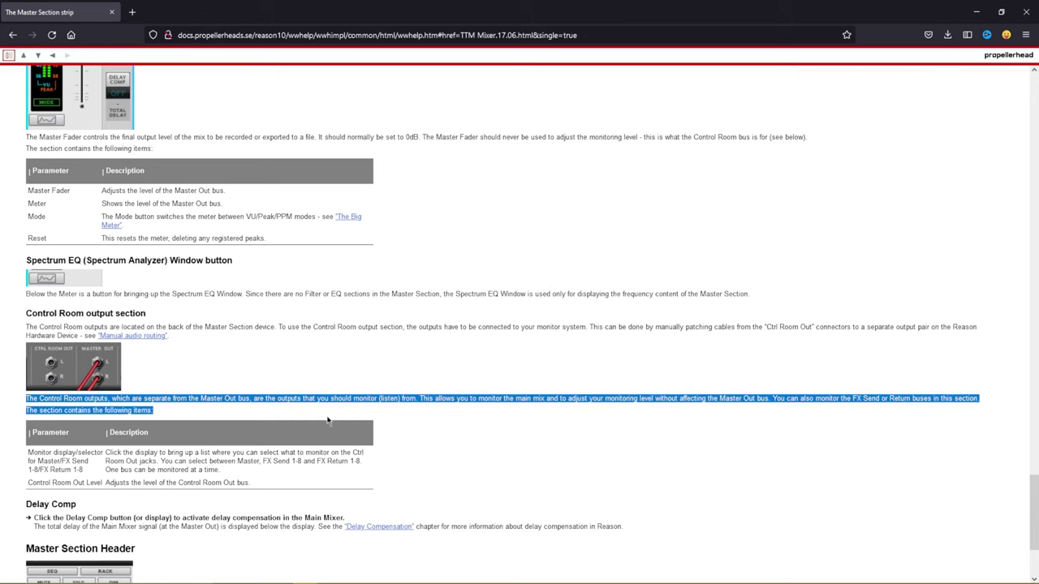
{"action": "left_click", "coordinate": [378, 410]}
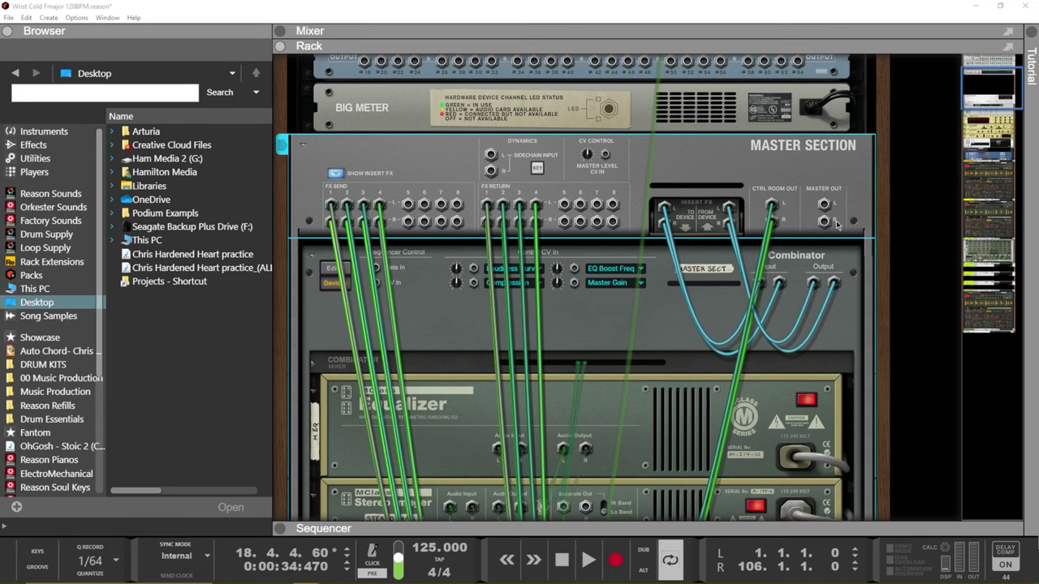
Return to Reason's mixer and lower the master fader to about -13.63 dB
{"action": "key", "text": "F5"}
{"action": "key", "text": "F6"}
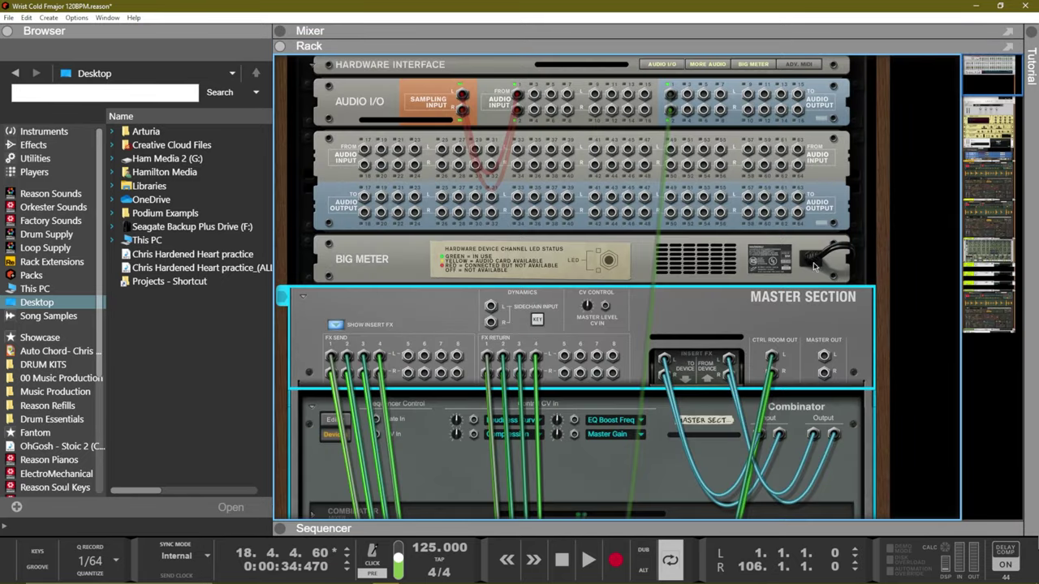
{"action": "key", "text": "F5"}
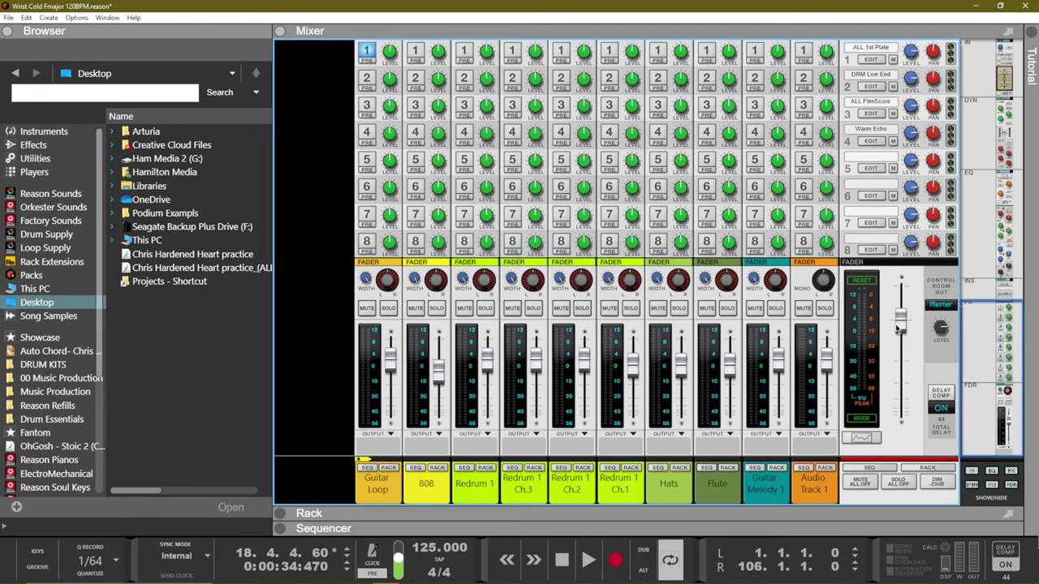
{"action": "left_click", "coordinate": [946, 326]}
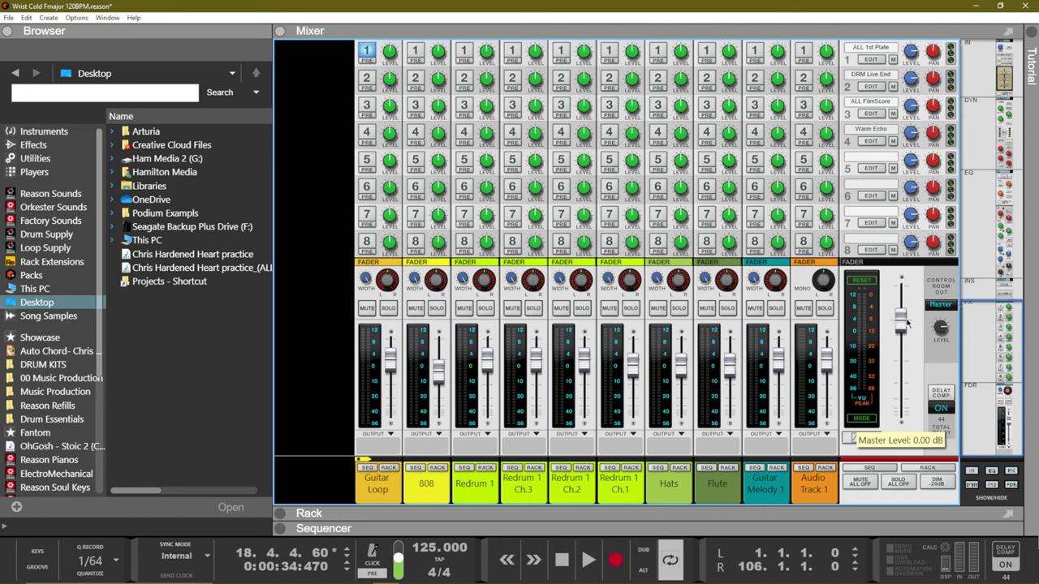
{"action": "left_click_drag", "start_coordinate": [907, 324], "coordinate": [899, 355]}
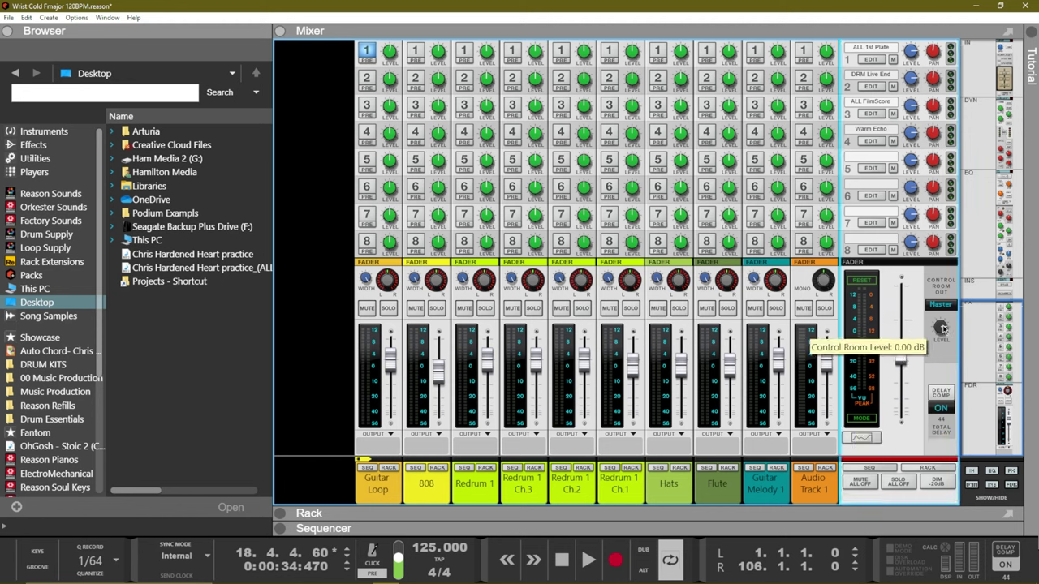
Play the song with the mixer in view and raise the master fader back to 0 dB
{"action": "key", "text": "F6"}
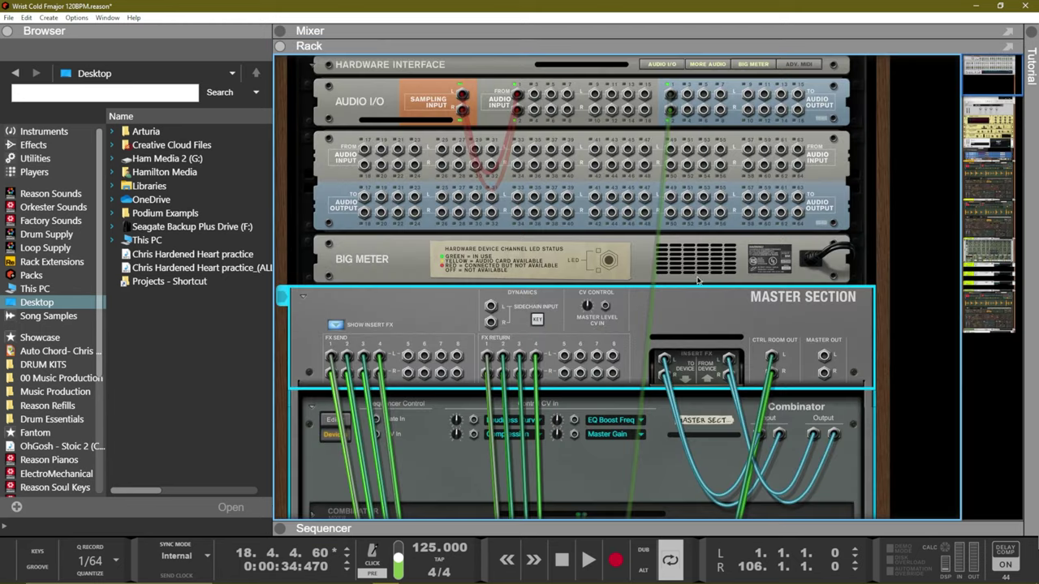
{"action": "key", "text": "F7"}
{"action": "key", "text": "F7"}
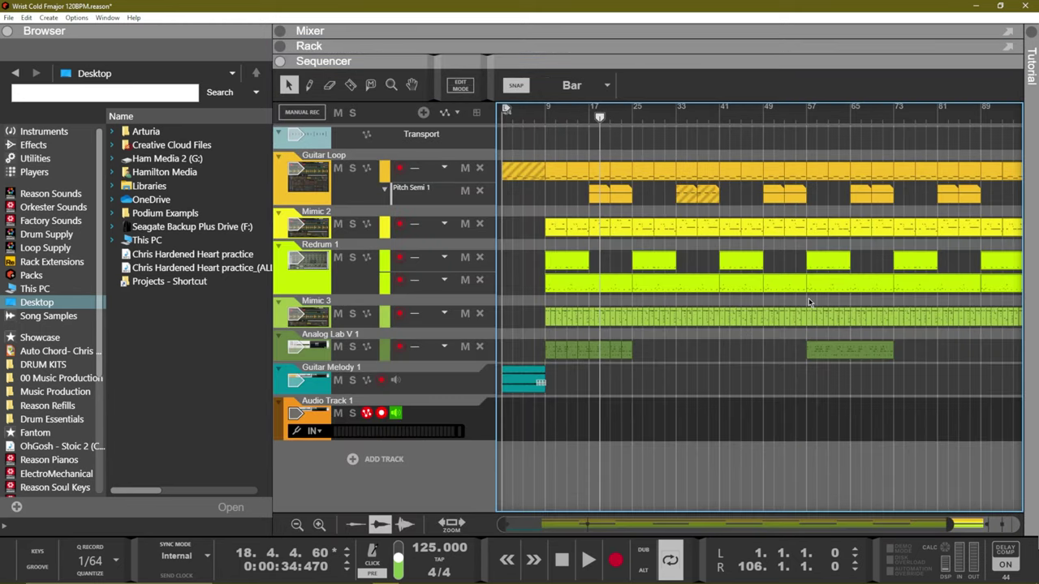
{"action": "key", "text": "F5"}
{"action": "key", "text": "space"}
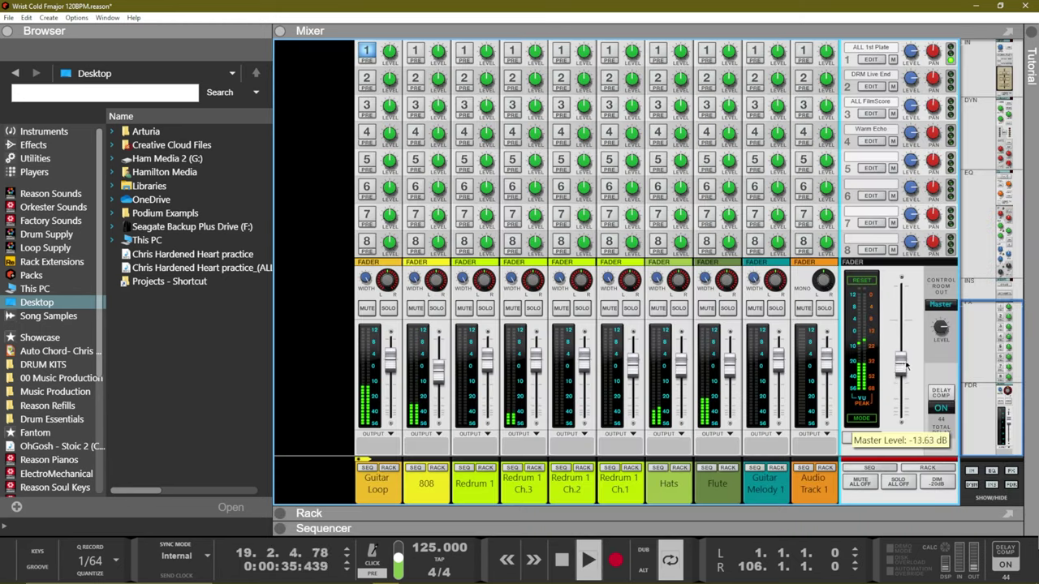
{"action": "left_click_drag", "start_coordinate": [906, 366], "coordinate": [898, 324]}
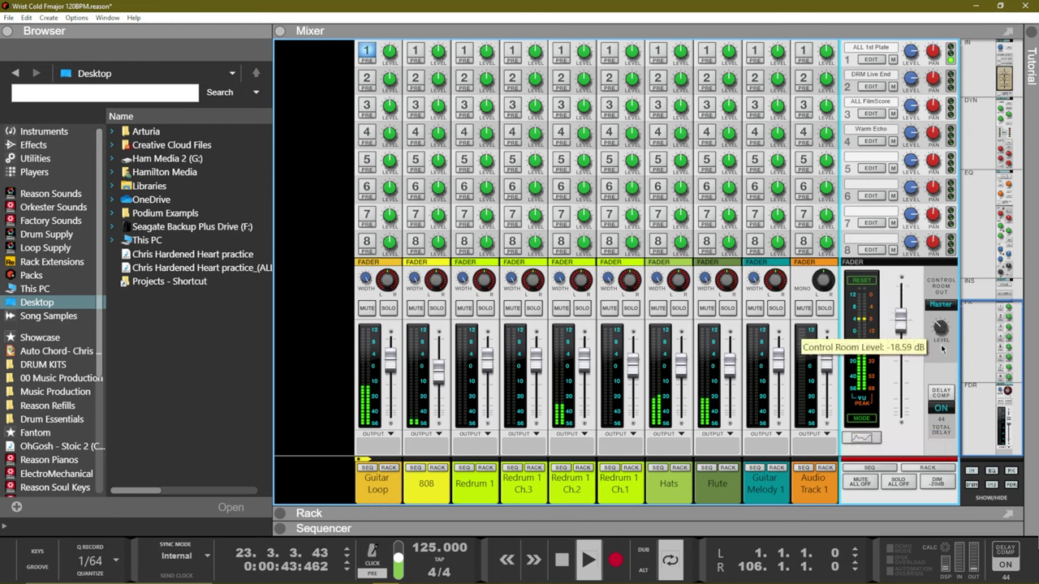
Turn the Control Room Out level down to about -43.27 dB during playback, and reset it to its default
{"action": "left_click_drag", "start_coordinate": [941, 347], "coordinate": [935, 362]}
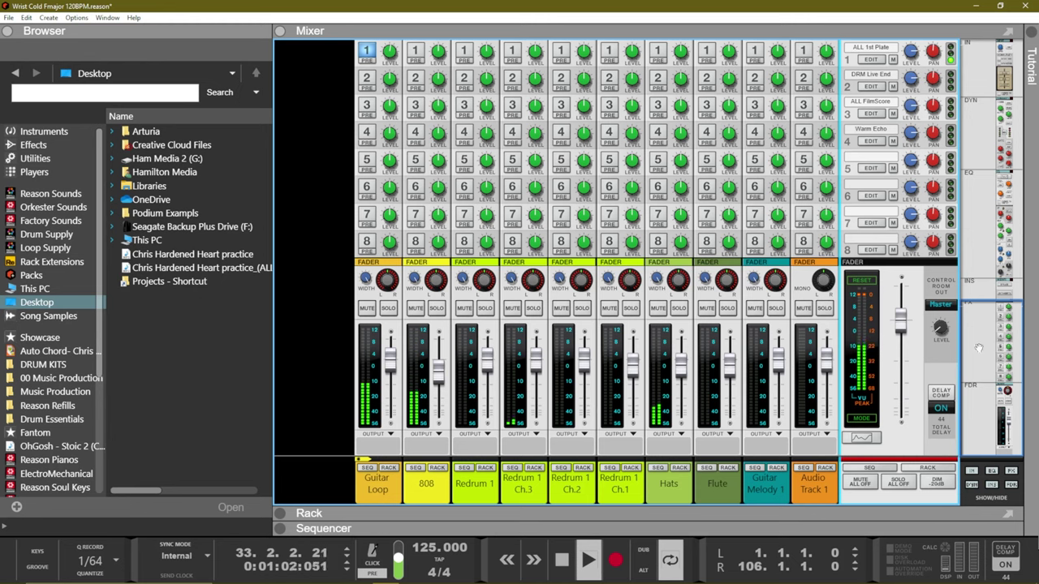
{"action": "mouse_move", "coordinate": [939, 329]}
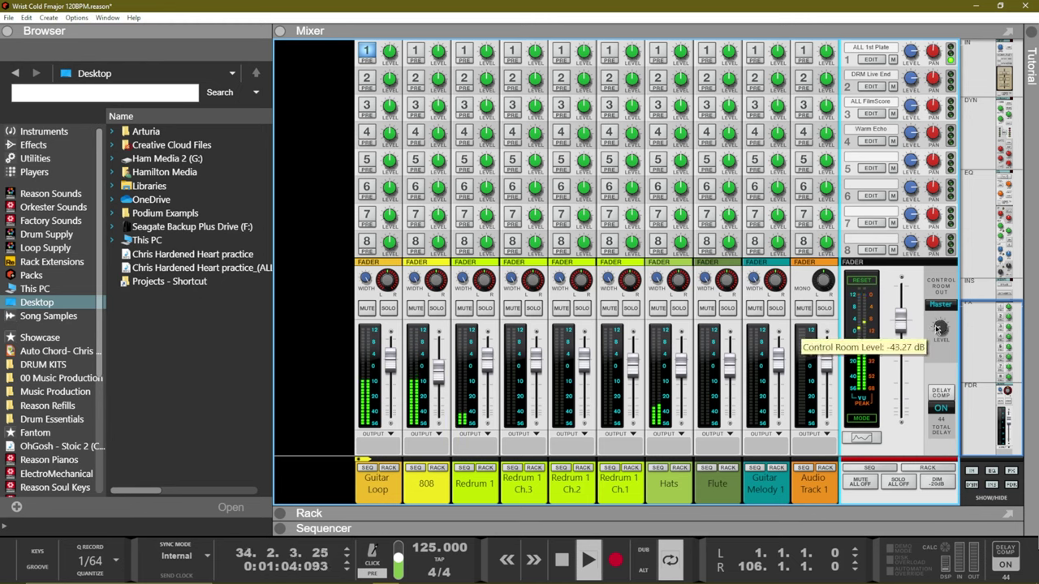
{"action": "scroll", "coordinate": [939, 329], "scroll_direction": "up", "scroll_amount": 6}
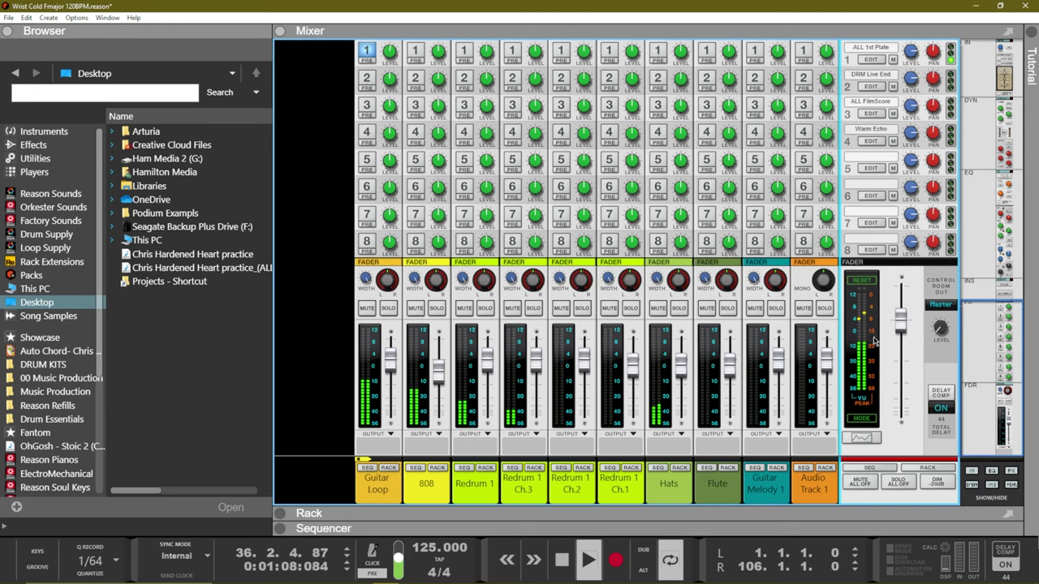
{"action": "left_click", "coordinate": [942, 332], "text": "ctrl"}
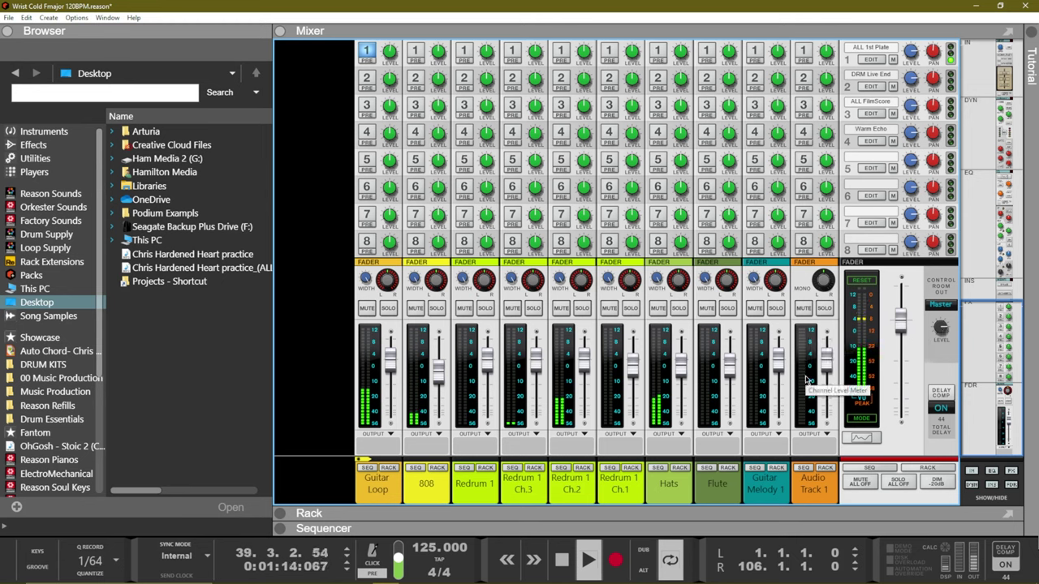
Switch the master meter's mode to PPM + Peak and stop playback
{"action": "left_click", "coordinate": [863, 421]}
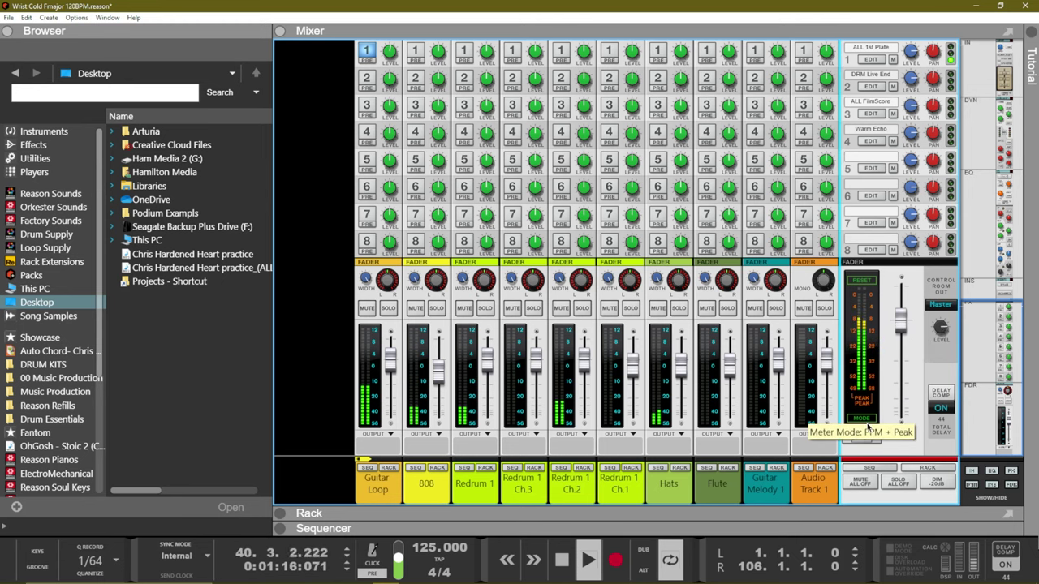
{"action": "key", "text": "space"}
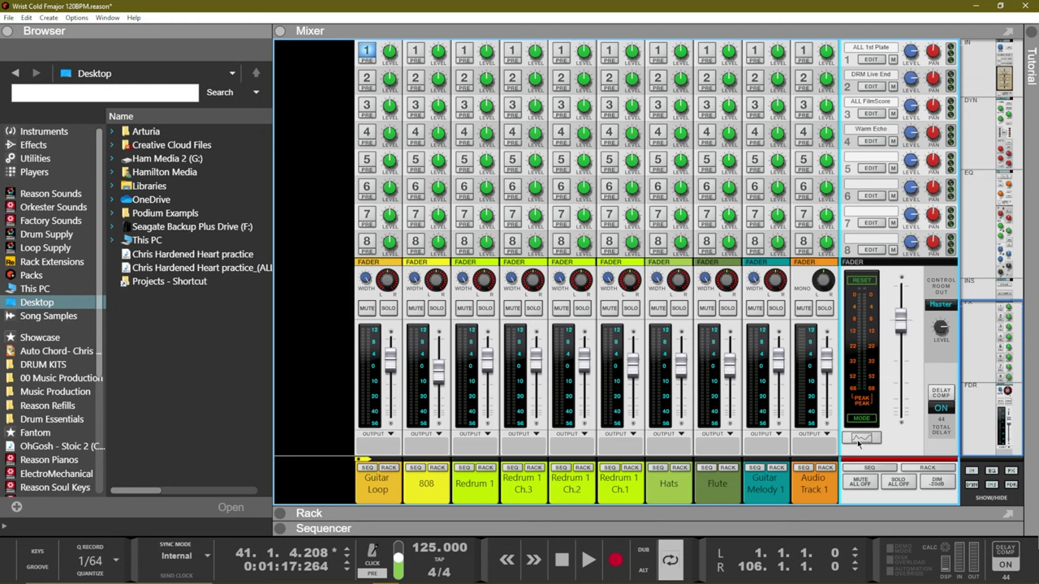
Examine the Master Section's Spectrum EQ window from the mixer, and close it
{"action": "left_click", "coordinate": [859, 440]}
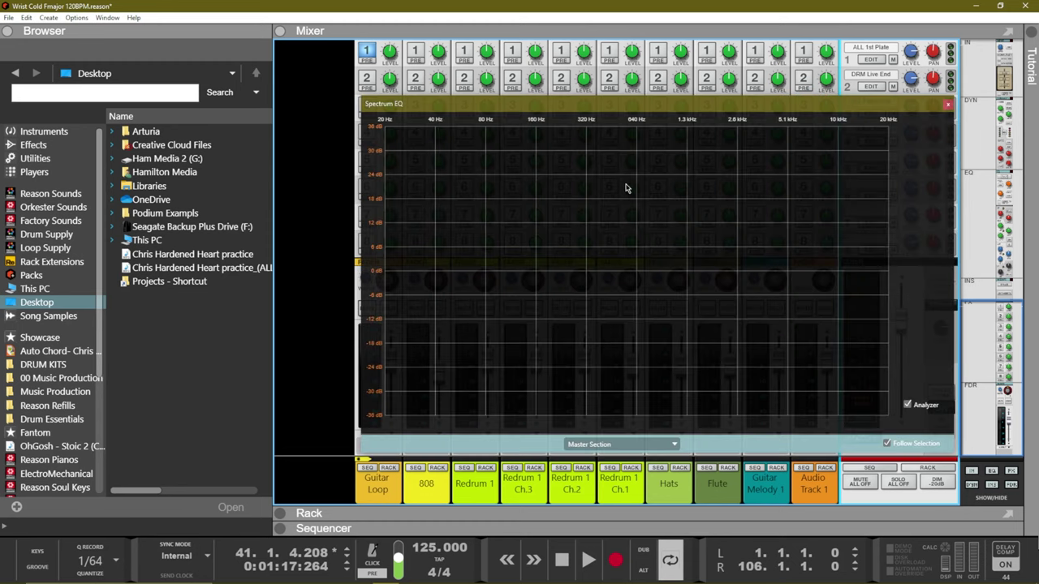
{"action": "left_click", "coordinate": [947, 104]}
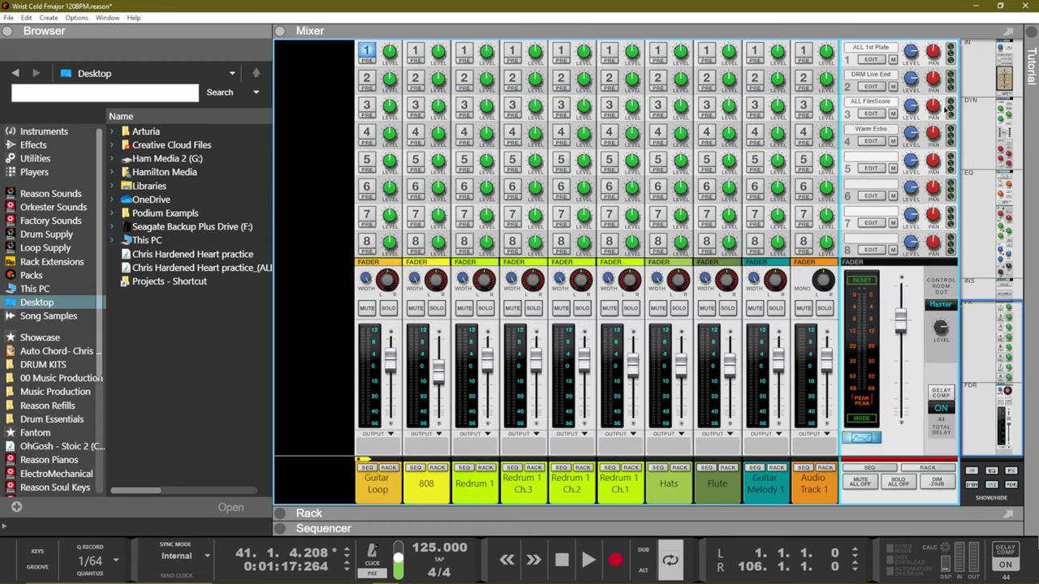
{"action": "left_click", "coordinate": [861, 437]}
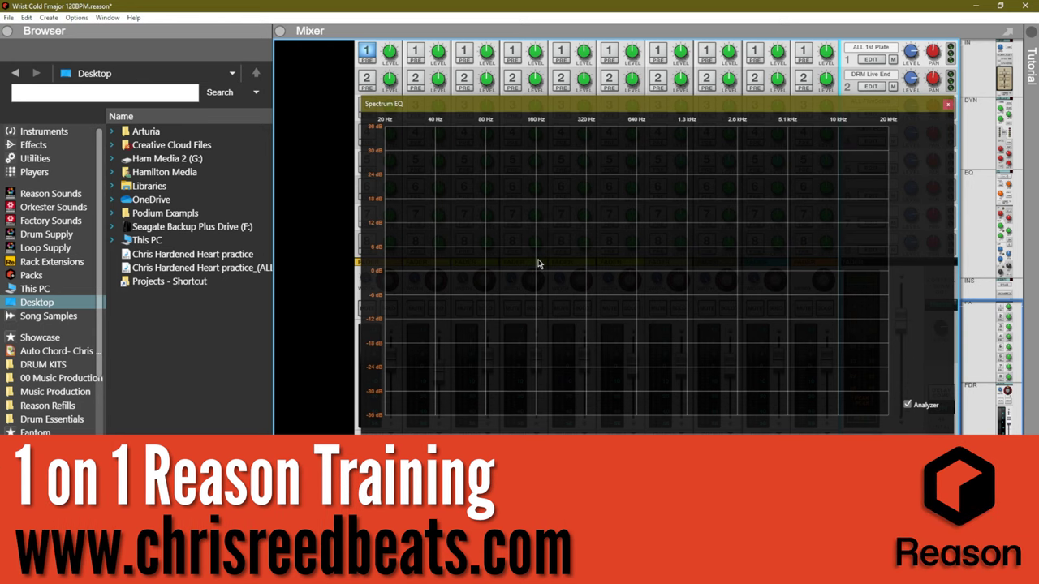
{"action": "left_click", "coordinate": [947, 105]}
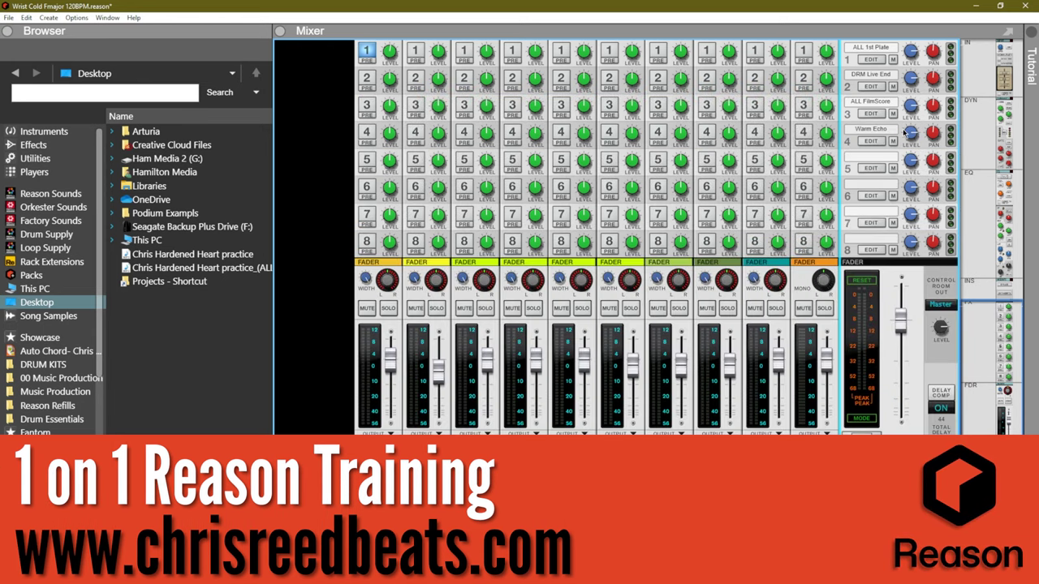
{"action": "mouse_move", "coordinate": [905, 133]}
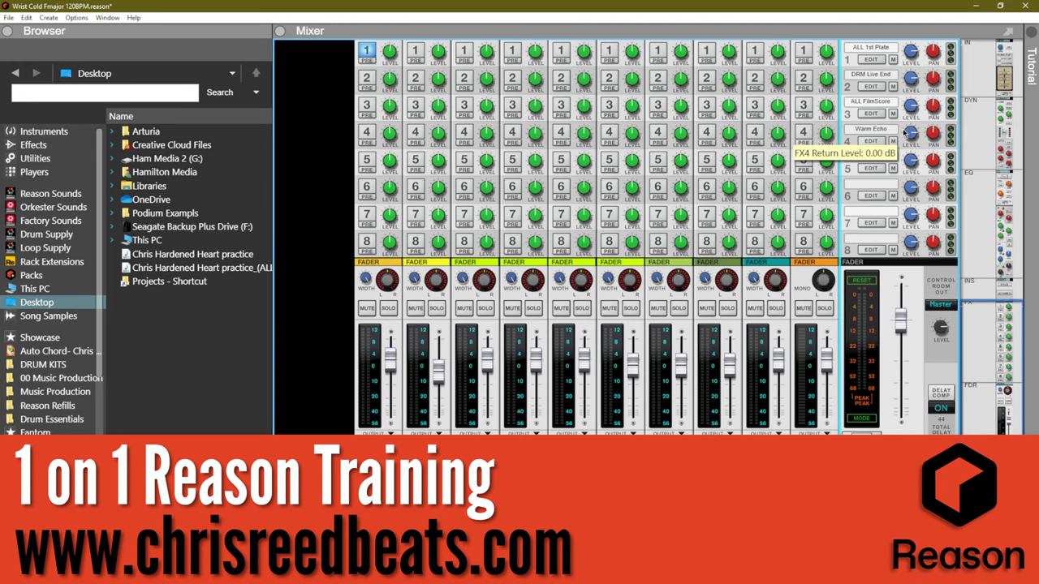